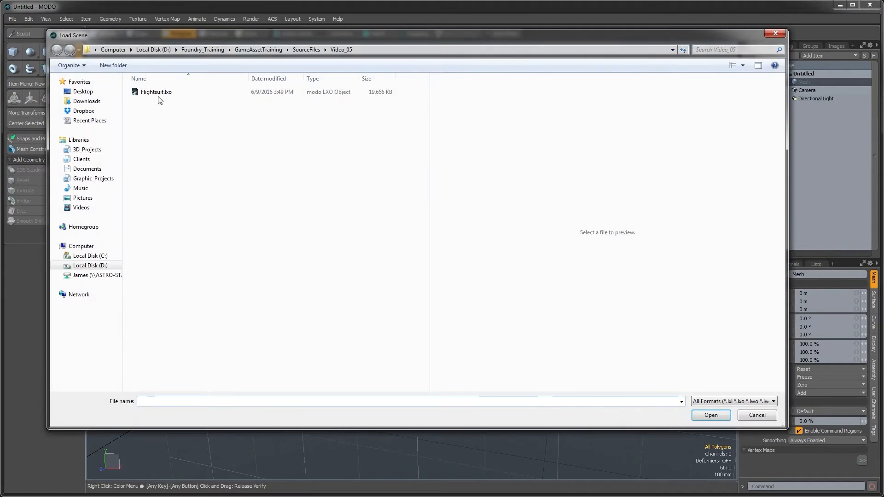
# Step: Open the Head_Retopo.lxo scene from the Video_06 folder inside SourceFiles
pyautogui.click(306, 49)
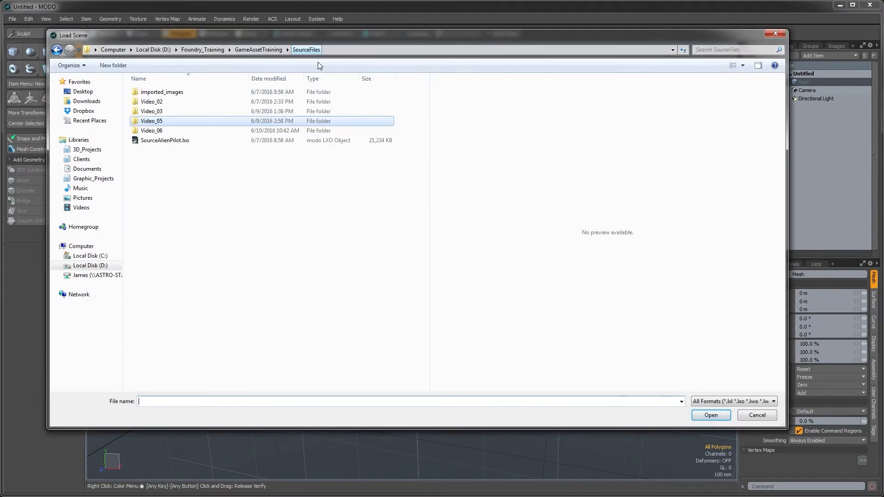
pyautogui.doubleClick(149, 131)
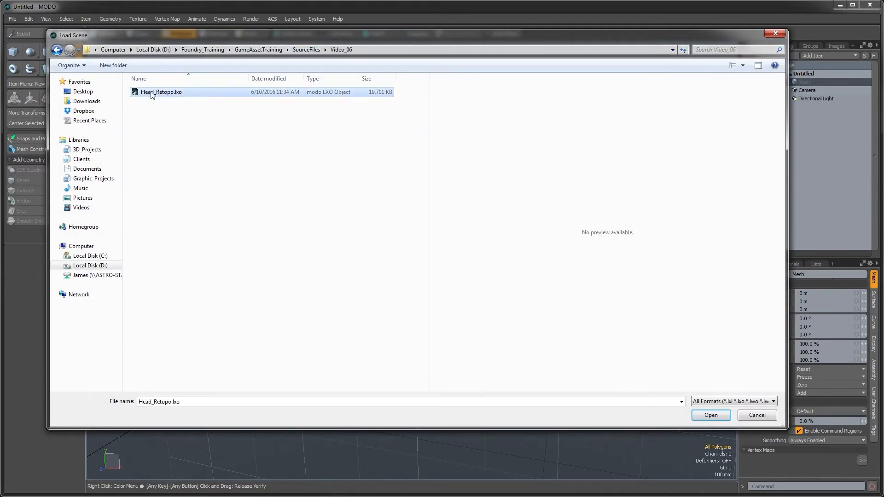
pyautogui.doubleClick(150, 92)
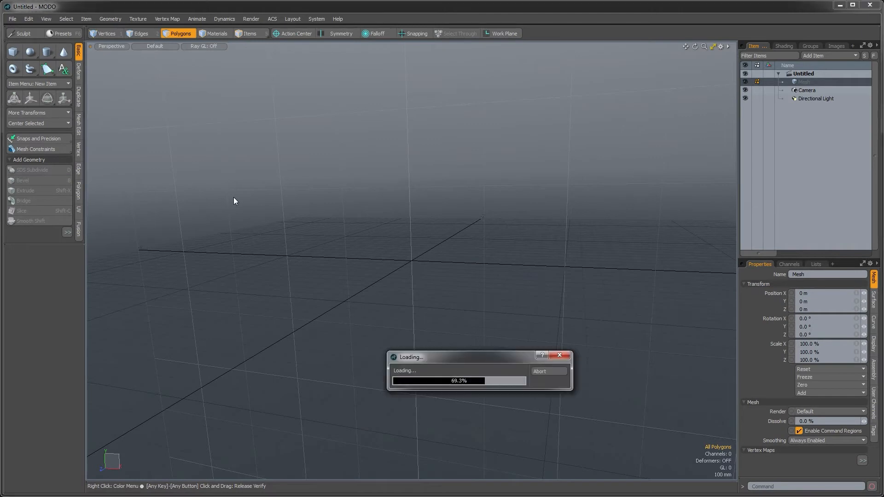
# Step: Frame the head in the view and make the BaseSculpt_Male mesh the active item
pyautogui.keyDown('ctrl'); pyautogui.keyDown('alt'); pyautogui.moveTo(465, 207); pyautogui.dragTo(400, 209); pyautogui.keyUp('alt'); pyautogui.keyUp('ctrl')
pyautogui.keyDown('alt'); pyautogui.keyDown('shift'); pyautogui.moveTo(399, 210); pyautogui.dragTo(439, 203); pyautogui.keyUp('shift'); pyautogui.keyUp('alt')
pyautogui.keyDown('ctrl'); pyautogui.keyDown('alt'); pyautogui.moveTo(439, 203); pyautogui.dragTo(428, 249); pyautogui.keyUp('alt'); pyautogui.keyUp('ctrl')
pyautogui.keyDown('alt'); pyautogui.moveTo(428, 249); pyautogui.dragTo(453, 243); pyautogui.keyUp('alt')
pyautogui.keyDown('alt'); pyautogui.keyDown('shift'); pyautogui.moveTo(454, 243); pyautogui.dragTo(424, 277); pyautogui.keyUp('shift'); pyautogui.keyUp('alt')
pyautogui.keyDown('alt'); pyautogui.moveTo(424, 278); pyautogui.dragTo(451, 297); pyautogui.keyUp('alt')
pyautogui.keyDown('alt'); pyautogui.keyDown('shift'); pyautogui.moveTo(451, 297); pyautogui.dragTo(495, 346); pyautogui.keyUp('shift'); pyautogui.keyUp('alt')
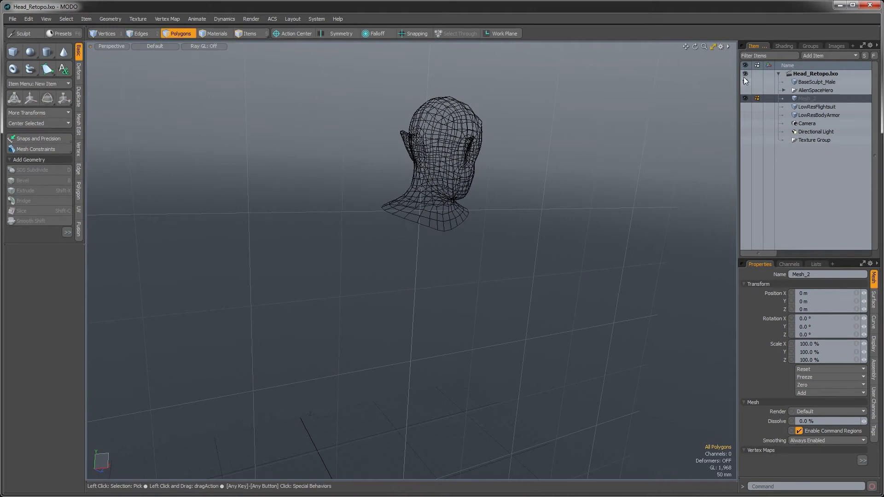
pyautogui.click(816, 81)
pyautogui.keyDown('alt'); pyautogui.moveTo(576, 174); pyautogui.dragTo(417, 244); pyautogui.keyUp('alt')
pyautogui.keyDown('alt'); pyautogui.moveTo(417, 244); pyautogui.dragTo(371, 280); pyautogui.keyUp('alt')
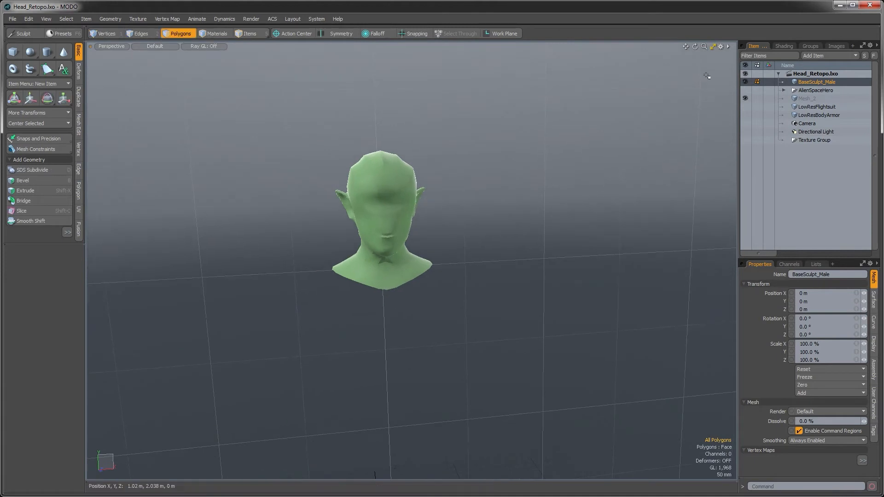
# Step: Select all connected polygons of the head mesh and assign them a new material named Bake_Head
pyautogui.click(783, 46)
pyautogui.moveTo(641, 156)
pyautogui.keyDown('alt'); pyautogui.mouseDown()
pyautogui.moveTo(497, 210)
pyautogui.moveTo(455, 203)
pyautogui.moveTo(395, 215)
pyautogui.mouseUp(); pyautogui.keyUp('alt')
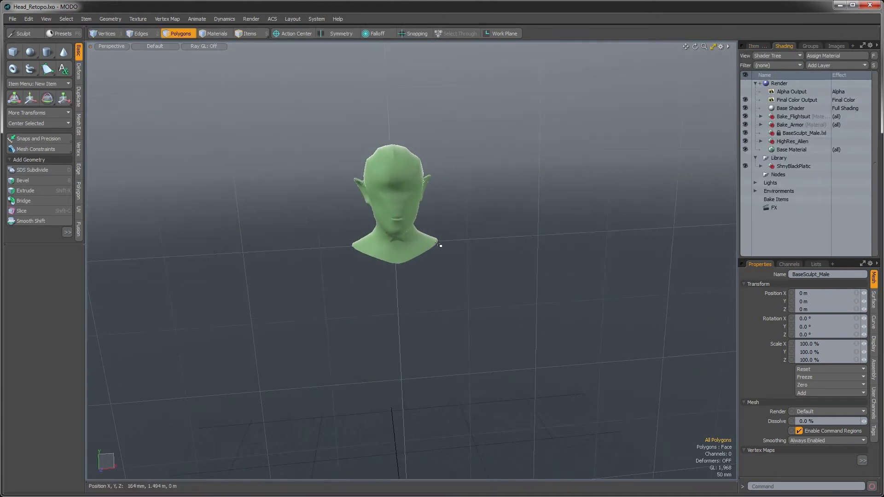
pyautogui.doubleClick(404, 212)
pyautogui.keyDown('alt'); pyautogui.moveTo(483, 229); pyautogui.dragTo(489, 235); pyautogui.keyUp('alt')
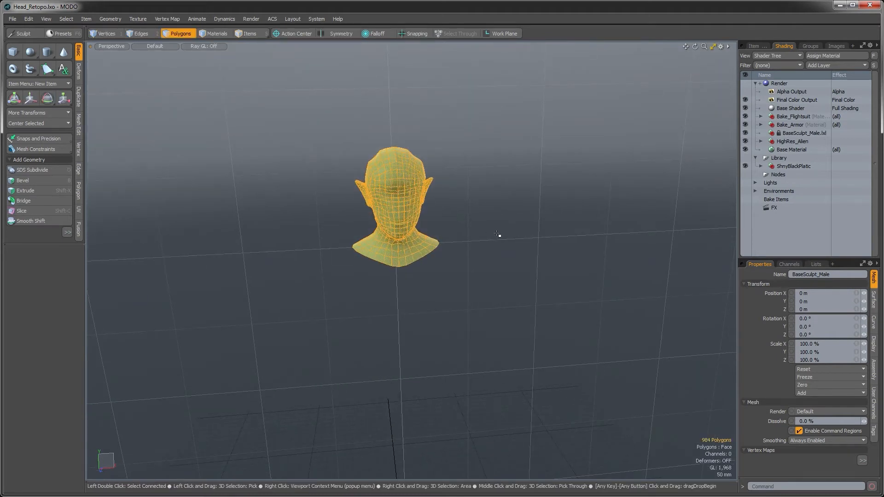
pyautogui.press('m')
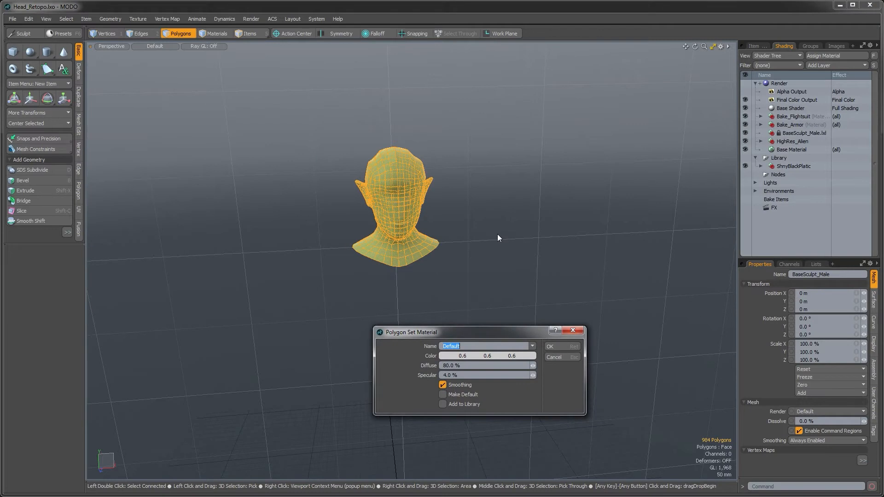
pyautogui.write('Bake)He')
pyautogui.press('Left')
pyautogui.press('Left')
pyautogui.press('BackSpace')
pyautogui.write('_')
pyautogui.press('Return')
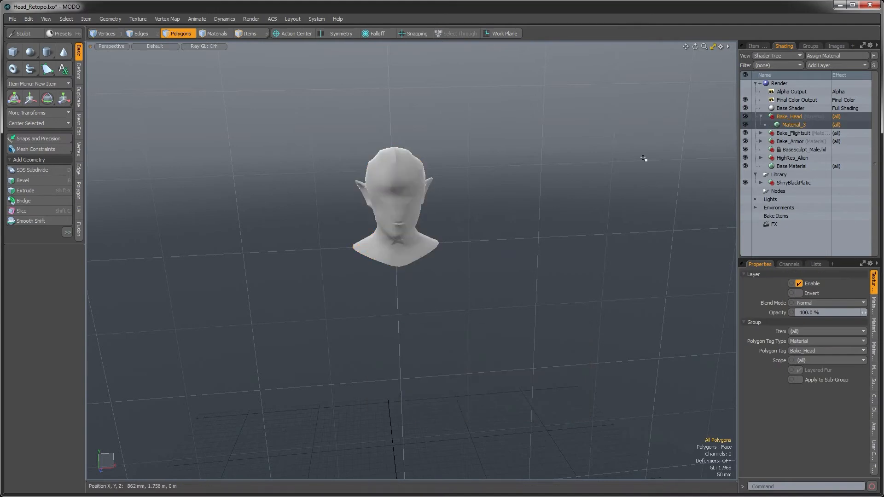
# Step: Set the smoothing angle of the Bake_Head group's material to 179°
pyautogui.click(760, 116)
pyautogui.keyDown('alt'); pyautogui.moveTo(429, 311); pyautogui.dragTo(443, 313); pyautogui.keyUp('alt')
pyautogui.click(761, 117)
pyautogui.click(793, 130)
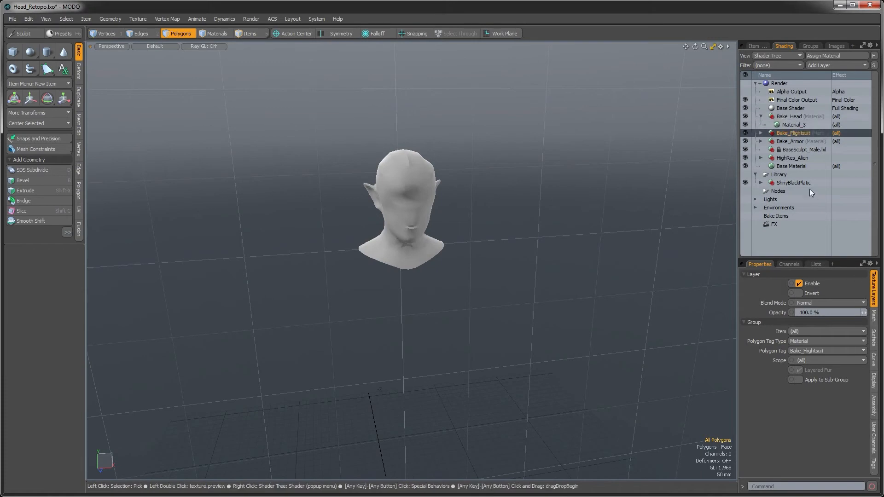
pyautogui.click(788, 123)
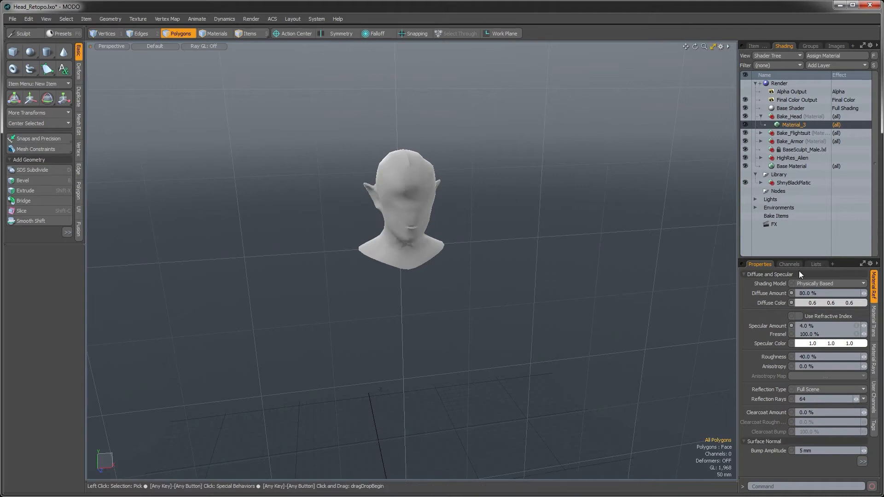
pyautogui.click(742, 274)
pyautogui.moveTo(822, 327); pyautogui.dragTo(802, 322)
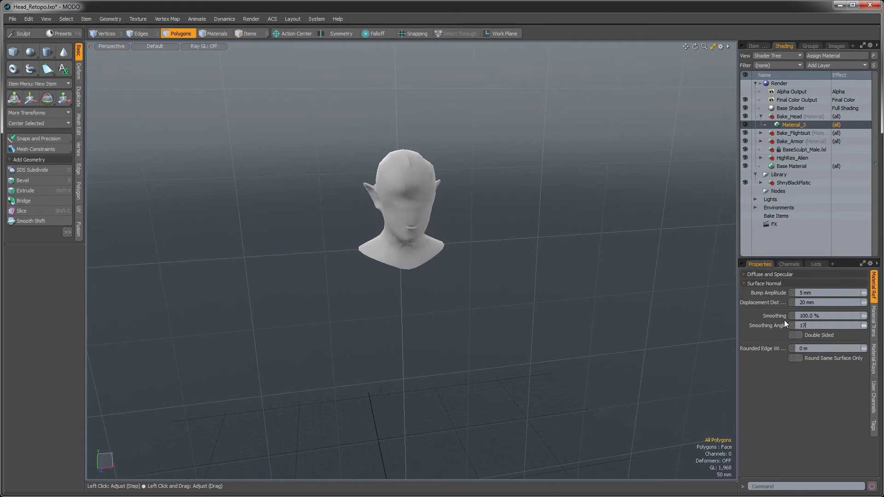
# Step: Move the BaseSculpt_Male mesh below Mesh_2 in the item list and rename it LowResAlienHead
pyautogui.keyDown('alt'); pyautogui.moveTo(469, 244); pyautogui.dragTo(400, 260); pyautogui.keyUp('alt')
pyautogui.scroll(-2, 398, 292)
pyautogui.click(754, 45)
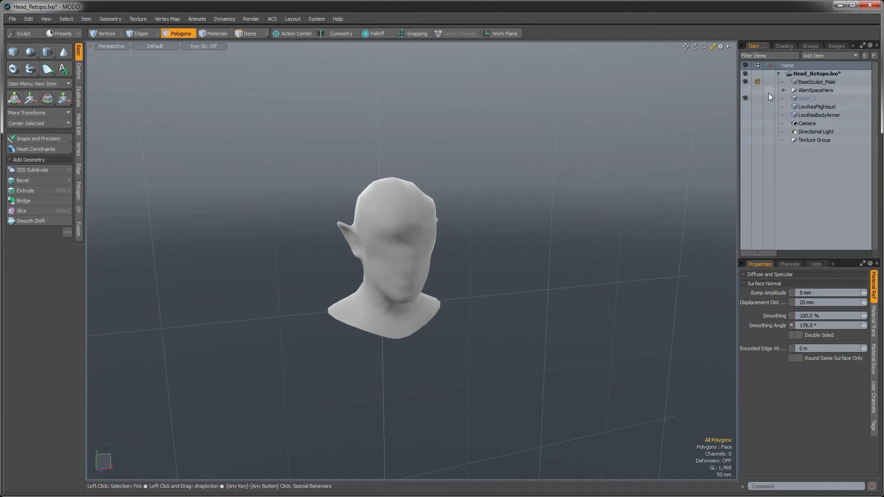
pyautogui.moveTo(808, 98); pyautogui.dragTo(808, 104)
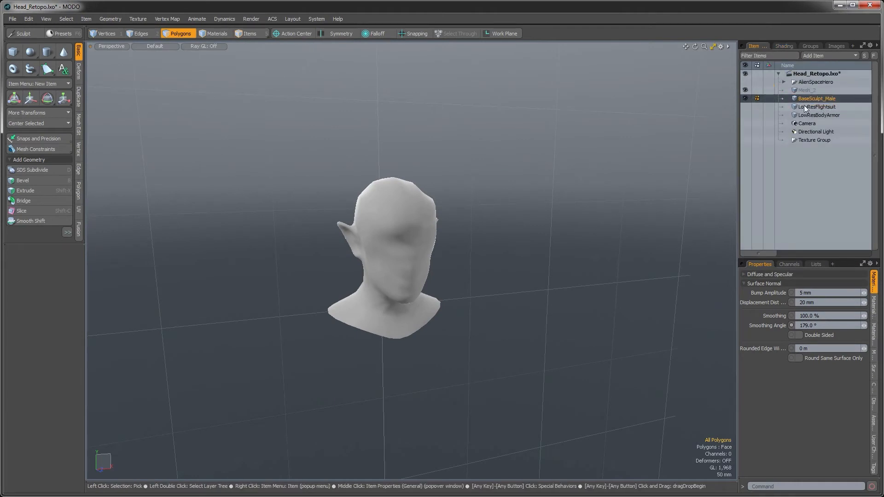
pyautogui.doubleClick(808, 99)
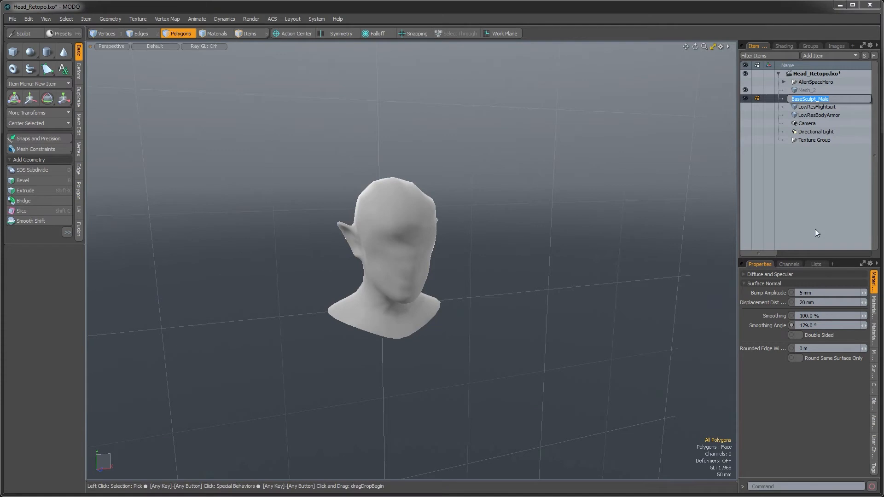
pyautogui.write('LowResAlienHead')
pyautogui.press('Return')
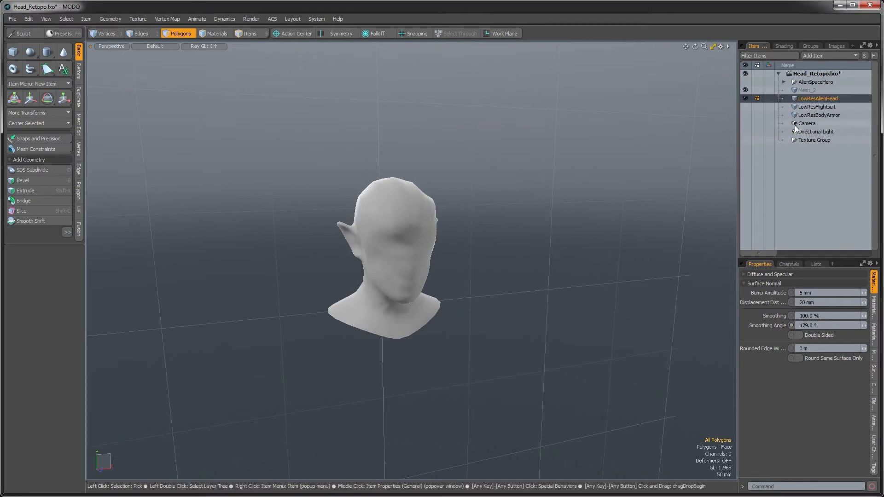
# Step: Show the LowResFlightsuit and LowResBodyArmor meshes and select both together with LowResAlienHead
pyautogui.keyDown('alt'); pyautogui.moveTo(554, 247); pyautogui.dragTo(489, 278); pyautogui.keyUp('alt')
pyautogui.keyDown('ctrl'); pyautogui.keyDown('alt'); pyautogui.moveTo(489, 278); pyautogui.dragTo(468, 278); pyautogui.keyUp('alt'); pyautogui.keyUp('ctrl')
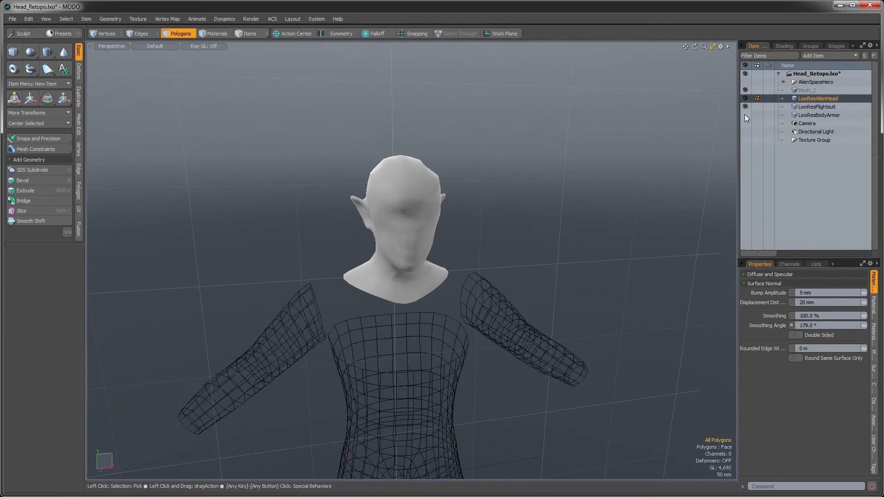
pyautogui.moveTo(746, 107); pyautogui.dragTo(743, 116)
pyautogui.keyDown('shift'); pyautogui.click(809, 115); pyautogui.keyUp('shift')
pyautogui.moveTo(439, 318)
pyautogui.keyDown('alt'); pyautogui.keyDown('shift'); pyautogui.mouseDown()
pyautogui.moveTo(453, 279)
pyautogui.moveTo(465, 276)
pyautogui.moveTo(552, 293)
pyautogui.moveTo(483, 292)
pyautogui.mouseUp(); pyautogui.keyUp('shift'); pyautogui.keyUp('alt')
# Step: Set the smoothing angle of the Bake_Flightsuit group's material to 179° and check the shading on the body
pyautogui.click(783, 46)
pyautogui.click(761, 117)
pyautogui.click(760, 117)
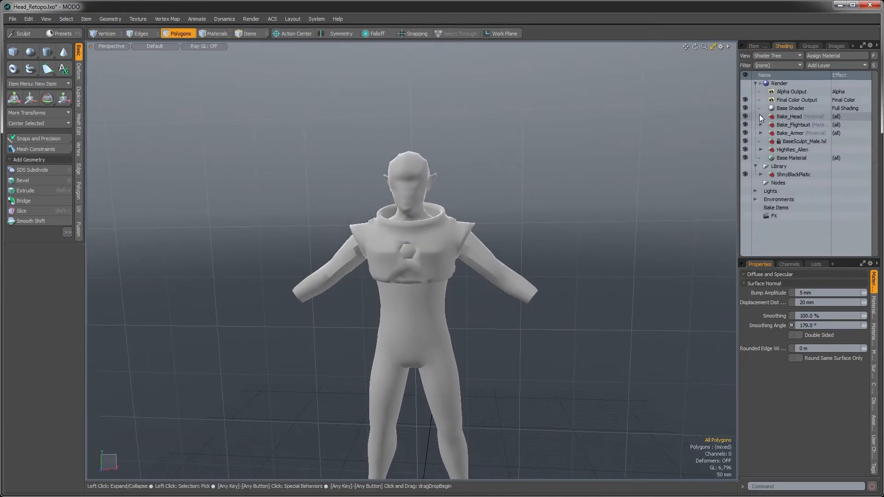
pyautogui.click(761, 124)
pyautogui.click(788, 134)
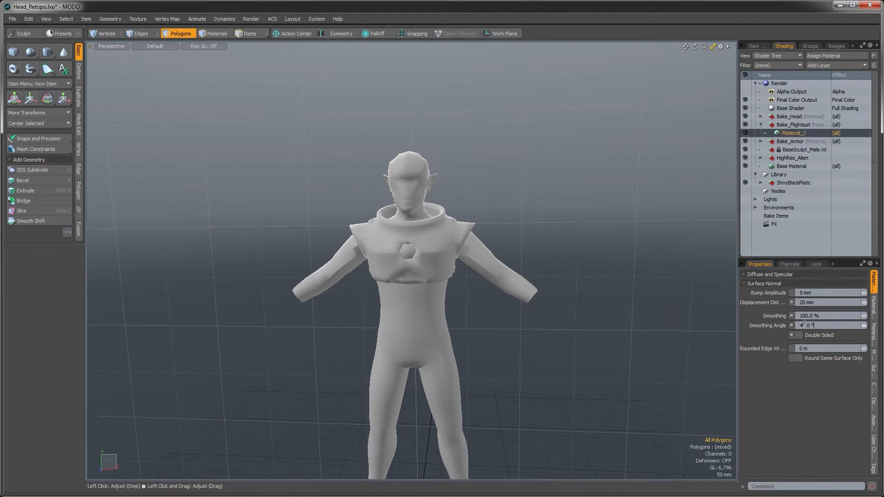
pyautogui.write('179')
pyautogui.press('Return')
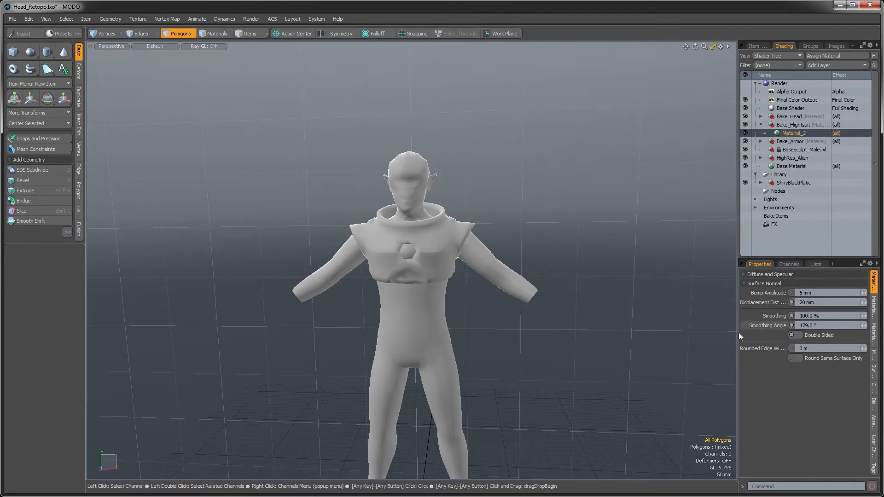
pyautogui.press('space')
pyautogui.keyDown('alt'); pyautogui.moveTo(428, 290); pyautogui.dragTo(443, 269); pyautogui.keyUp('alt')
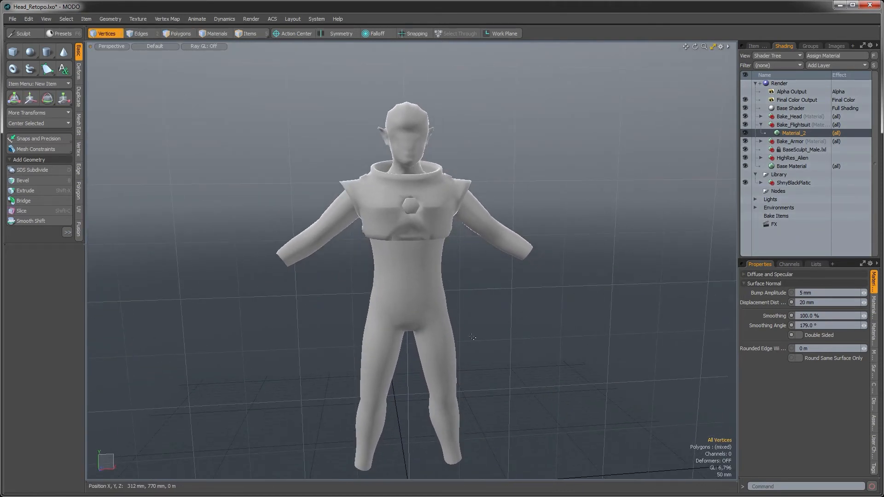
pyautogui.keyDown('alt'); pyautogui.moveTo(460, 322); pyautogui.dragTo(409, 271); pyautogui.keyUp('alt')
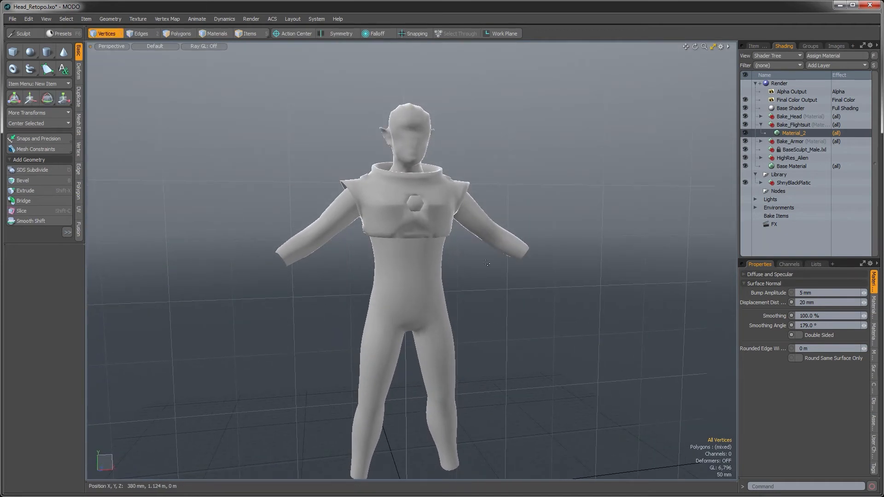
pyautogui.keyDown('alt'); pyautogui.moveTo(473, 271); pyautogui.dragTo(476, 229); pyautogui.keyUp('alt')
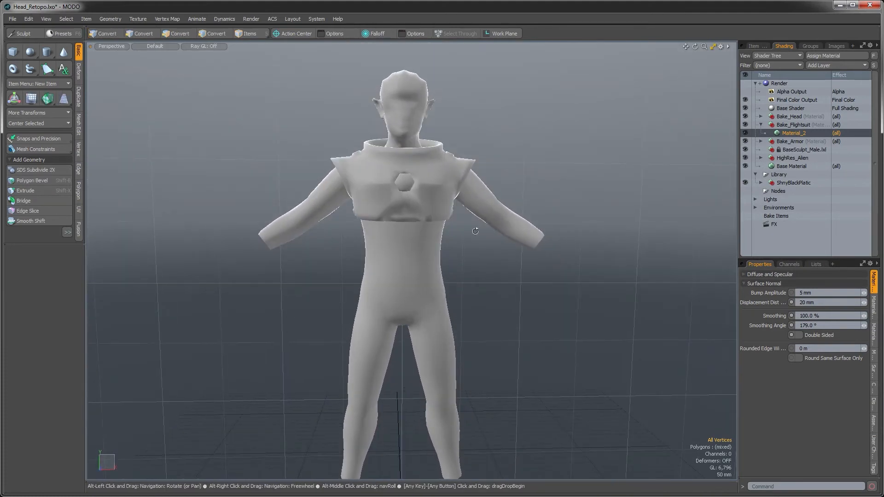
pyautogui.click(760, 125)
# Step: Make Mesh_2 the active mesh and view the low-res character meshes as wireframes
pyautogui.click(754, 46)
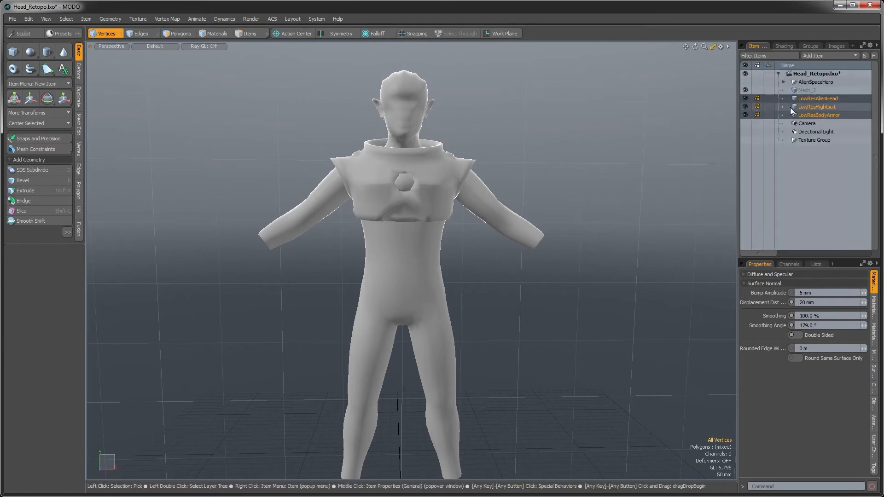
pyautogui.click(801, 90)
pyautogui.keyDown('alt'); pyautogui.moveTo(534, 258); pyautogui.dragTo(463, 226); pyautogui.keyUp('alt')
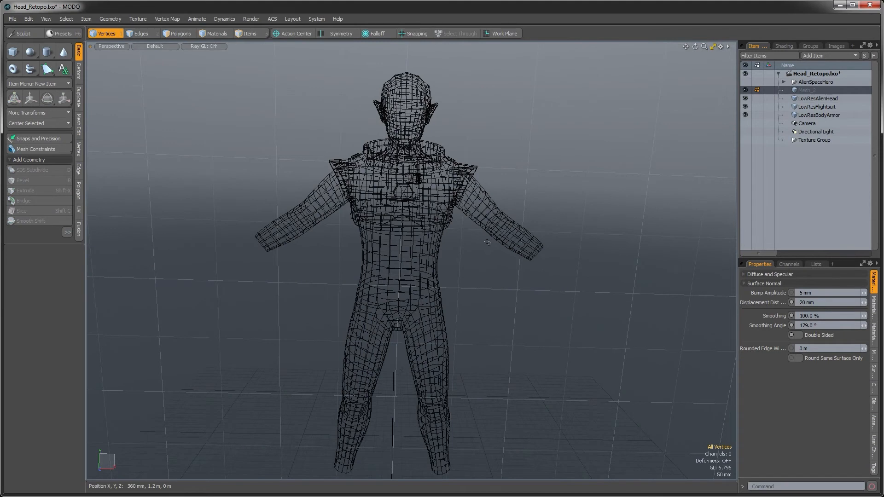
pyautogui.keyDown('alt'); pyautogui.moveTo(466, 310); pyautogui.dragTo(446, 327); pyautogui.keyUp('alt')
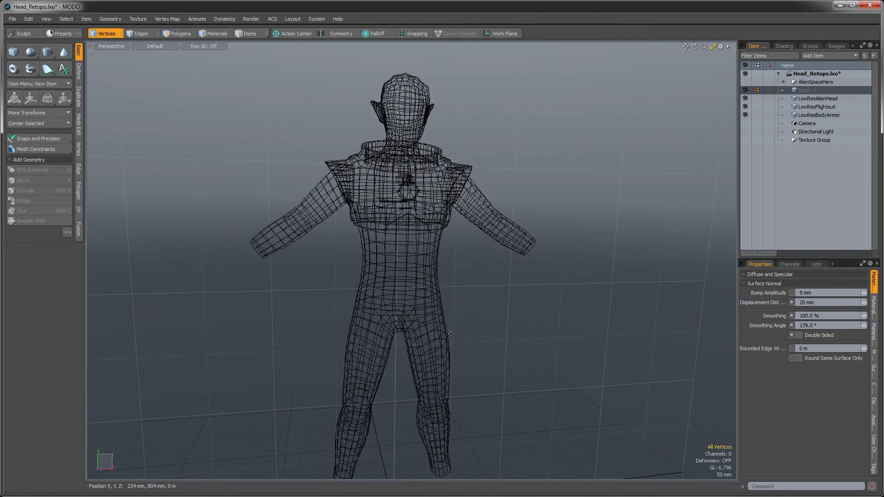
pyautogui.keyDown('alt'); pyautogui.moveTo(483, 311); pyautogui.dragTo(443, 299); pyautogui.keyUp('alt')
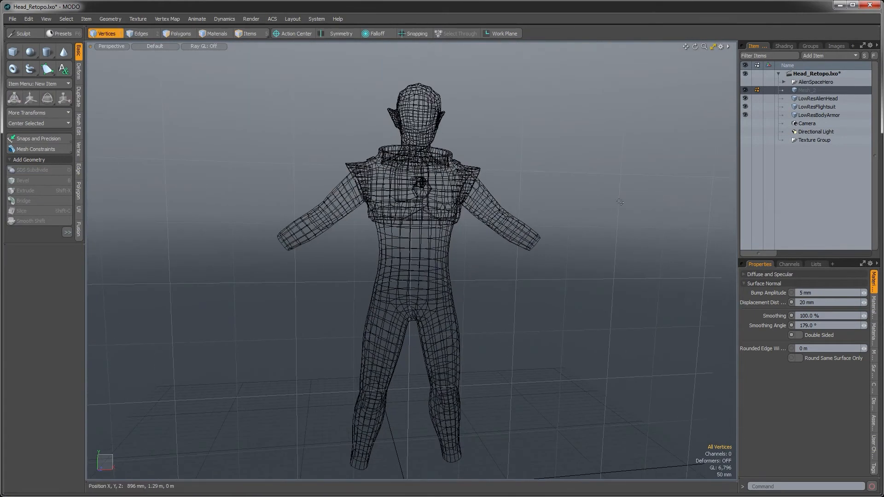
# Step: Show the AlienSpaceHero group with its parts from Boots through GlassDome, and hide the three low-res meshes
pyautogui.click(746, 79)
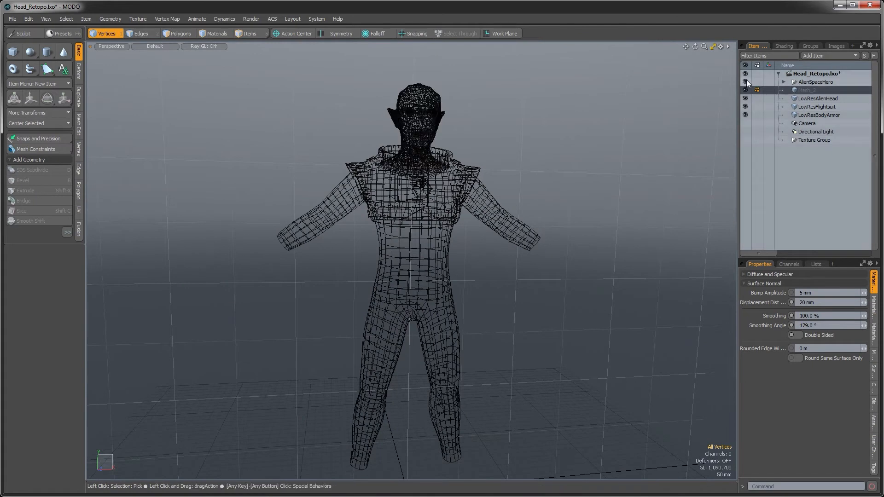
pyautogui.click(792, 82)
pyautogui.click(784, 82)
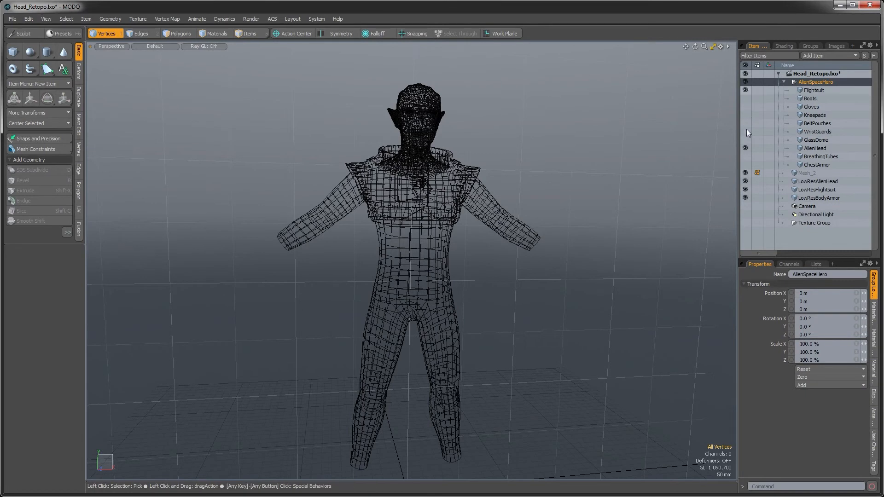
pyautogui.moveTo(745, 98); pyautogui.dragTo(744, 139)
pyautogui.click(745, 181)
pyautogui.moveTo(744, 98); pyautogui.dragTo(745, 140)
pyautogui.hotkey('ctrl', 'z')
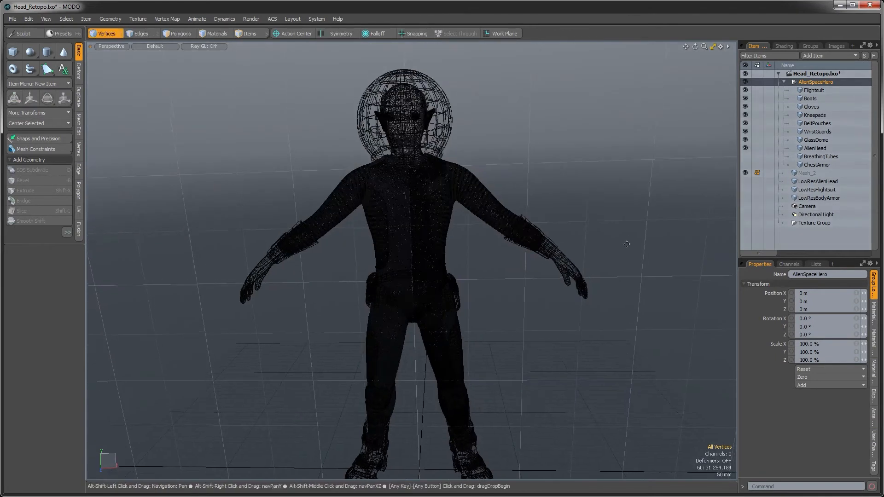
# Step: Select all connected polygons of the glove in the high-res Gloves mesh and copy them
pyautogui.keyDown('alt'); pyautogui.keyDown('shift'); pyautogui.moveTo(587, 254); pyautogui.dragTo(557, 248); pyautogui.keyUp('shift'); pyautogui.keyUp('alt')
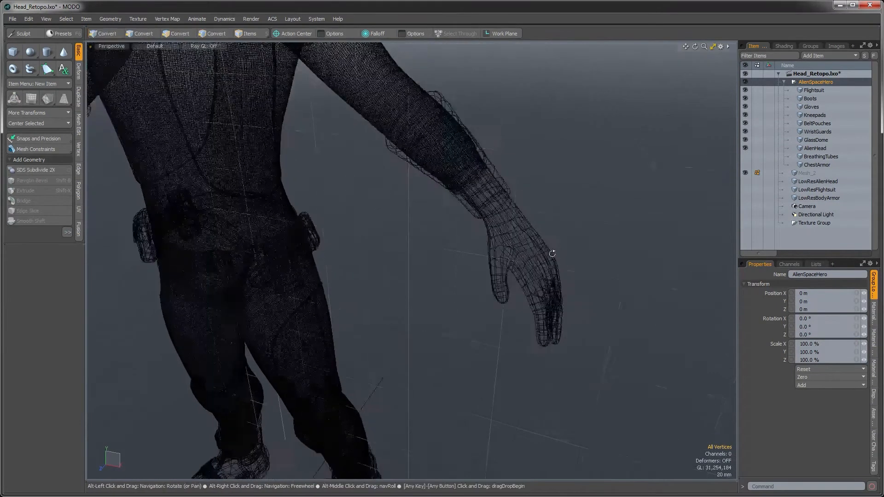
pyautogui.click(811, 106)
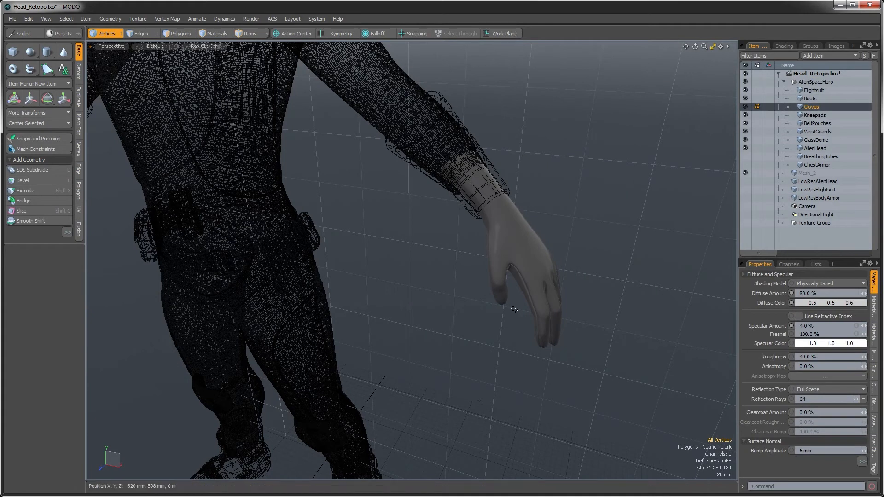
pyautogui.keyDown('alt'); pyautogui.moveTo(529, 258); pyautogui.dragTo(542, 255); pyautogui.keyUp('alt')
pyautogui.press('1')
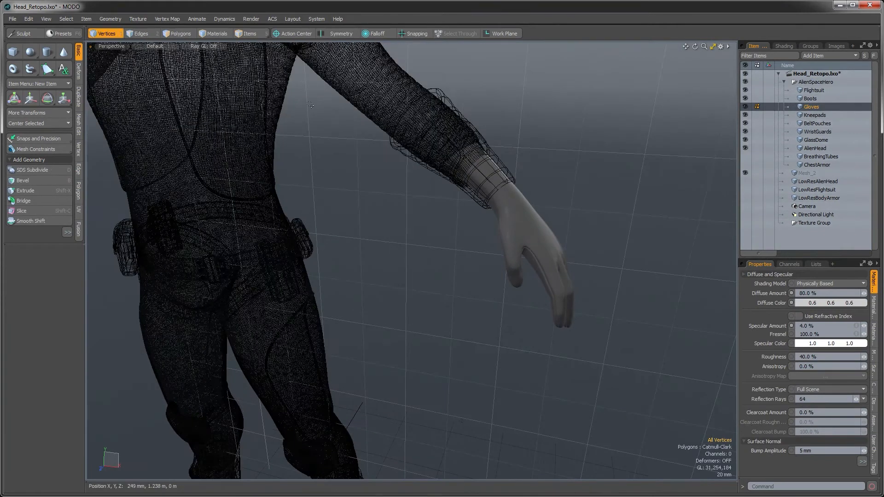
pyautogui.click(179, 34)
pyautogui.doubleClick(543, 228)
pyautogui.keyDown('alt'); pyautogui.moveTo(543, 229); pyautogui.dragTo(559, 236); pyautogui.keyUp('alt')
pyautogui.press('ctrl')
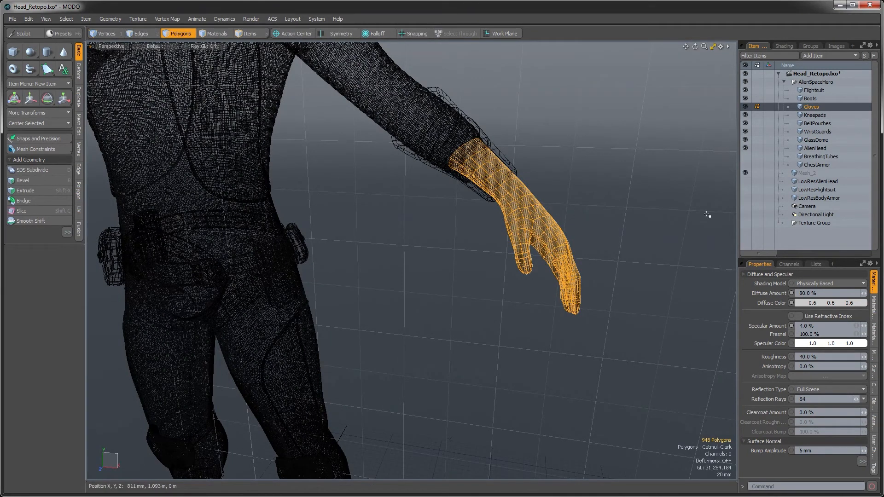
# Step: Paste the copied glove into Mesh_2 and add a new empty mesh item
pyautogui.click(802, 174)
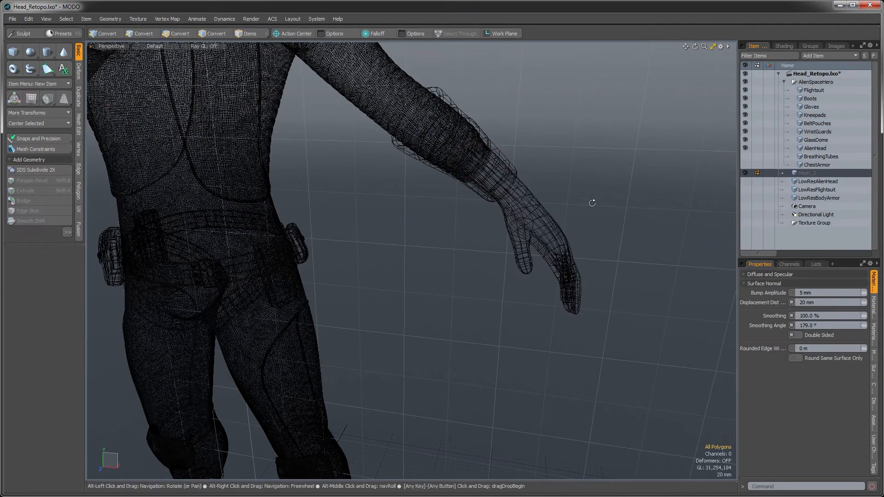
pyautogui.keyDown('alt'); pyautogui.moveTo(589, 205); pyautogui.dragTo(601, 203); pyautogui.keyUp('alt')
pyautogui.hotkey('ctrl', 'v')
pyautogui.press('3')
pyautogui.press('n')
# Step: Copy the dome polygons from the GlassDome mesh and paste them into the new Mesh item
pyautogui.keyDown('alt'); pyautogui.keyDown('shift'); pyautogui.moveTo(604, 212); pyautogui.dragTo(617, 328); pyautogui.keyUp('shift'); pyautogui.keyUp('alt')
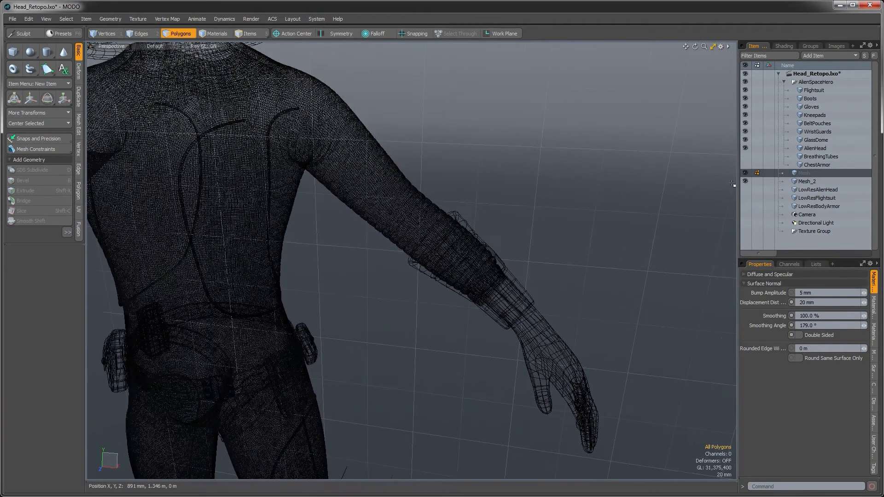
pyautogui.click(806, 140)
pyautogui.keyDown('alt'); pyautogui.keyDown('shift'); pyautogui.moveTo(600, 144); pyautogui.dragTo(644, 295); pyautogui.keyUp('shift'); pyautogui.keyUp('alt')
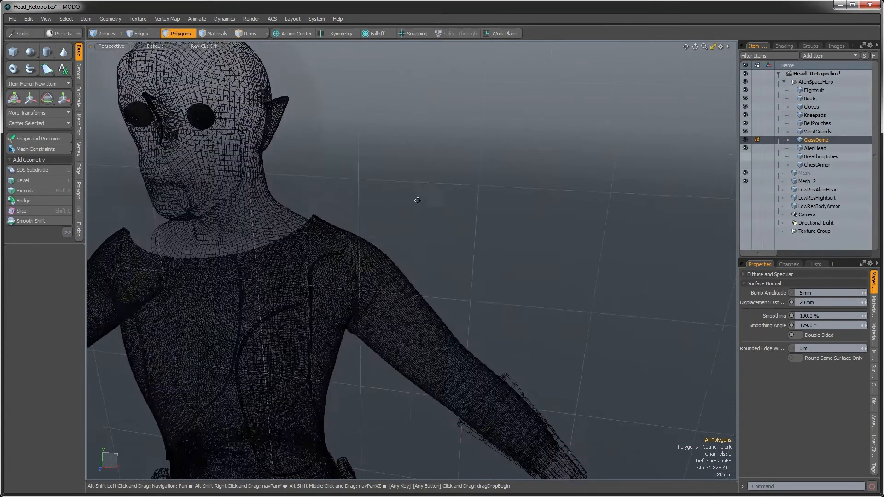
pyautogui.doubleClick(319, 139)
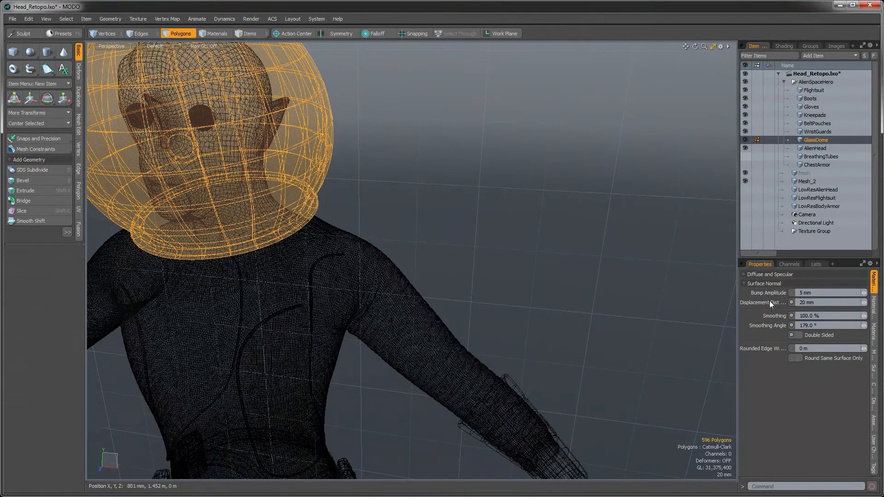
pyautogui.click(805, 174)
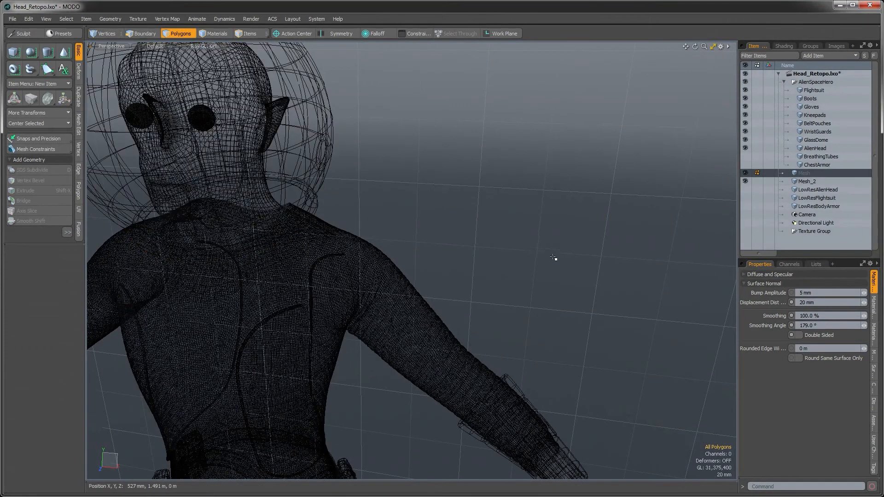
pyautogui.keyDown('ctrl'); pyautogui.keyDown('alt'); pyautogui.moveTo(473, 316); pyautogui.dragTo(418, 297); pyautogui.keyUp('alt'); pyautogui.keyUp('ctrl')
pyautogui.keyDown('alt'); pyautogui.moveTo(418, 296); pyautogui.dragTo(428, 271); pyautogui.keyUp('alt')
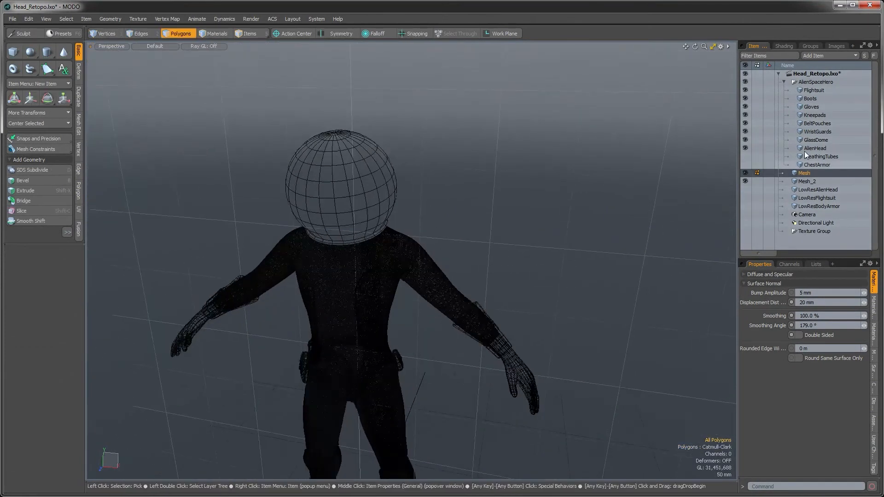
# Step: Collapse and hide the AlienSpaceHero group, and rename Mesh_2 as LowResGloves
pyautogui.click(783, 81)
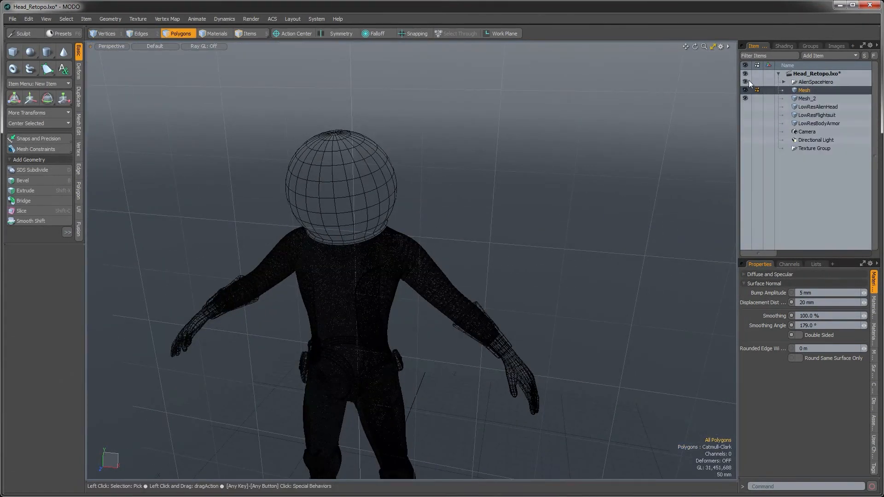
pyautogui.click(746, 81)
pyautogui.click(805, 98)
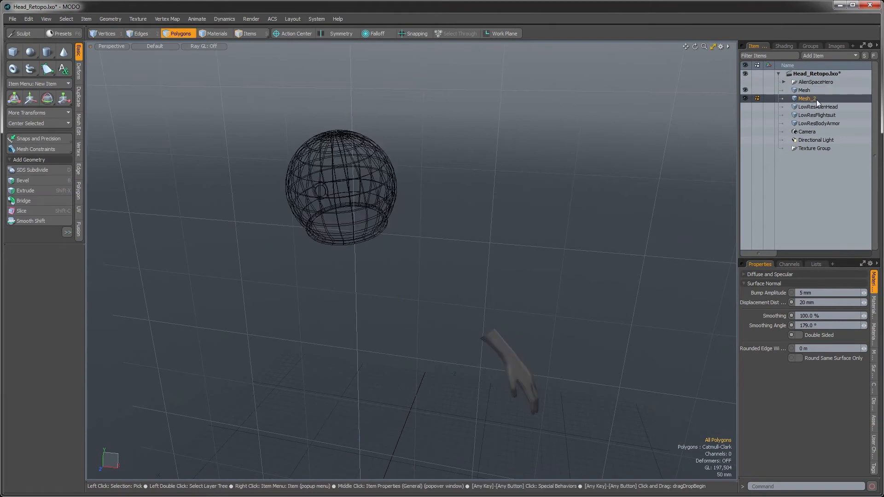
pyautogui.doubleClick(808, 98)
pyautogui.write('LowResGloves')
pyautogui.press('Return')
# Step: Rename the mesh containing the helmet dome as LowResDome
pyautogui.click(803, 91)
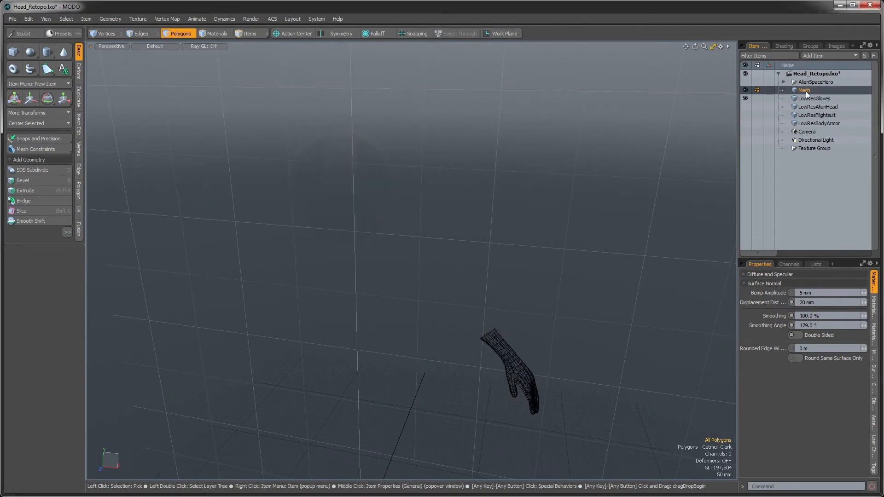
pyautogui.click(805, 91)
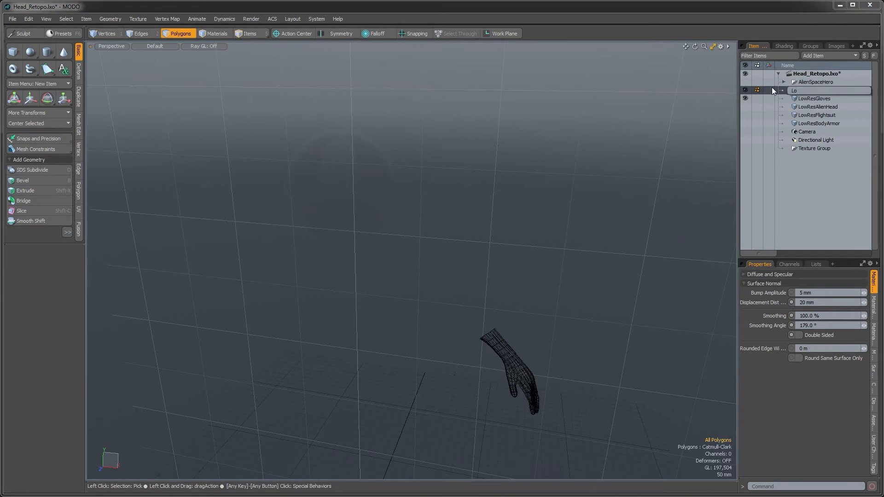
pyautogui.write('ResDome')
pyautogui.press('BackSpace')
pyautogui.press('Return')
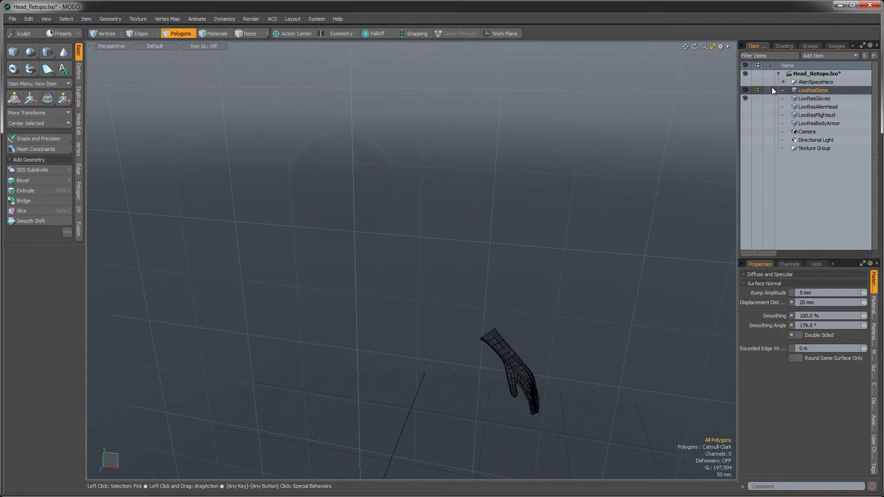
# Step: Make LowResGloves the active mesh and frame the glove in the viewport
pyautogui.click(744, 97)
pyautogui.click(743, 98)
pyautogui.click(808, 97)
pyautogui.click(806, 90)
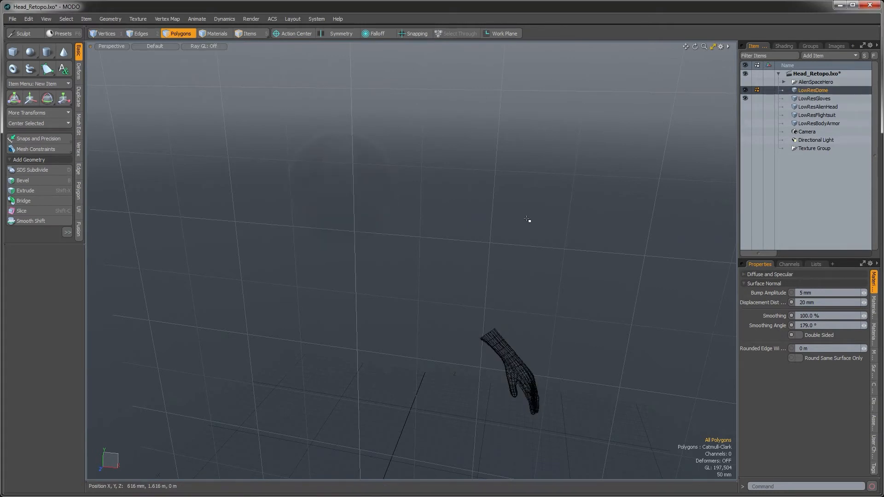
pyautogui.click(795, 101)
pyautogui.hotkey('shift', 'a')
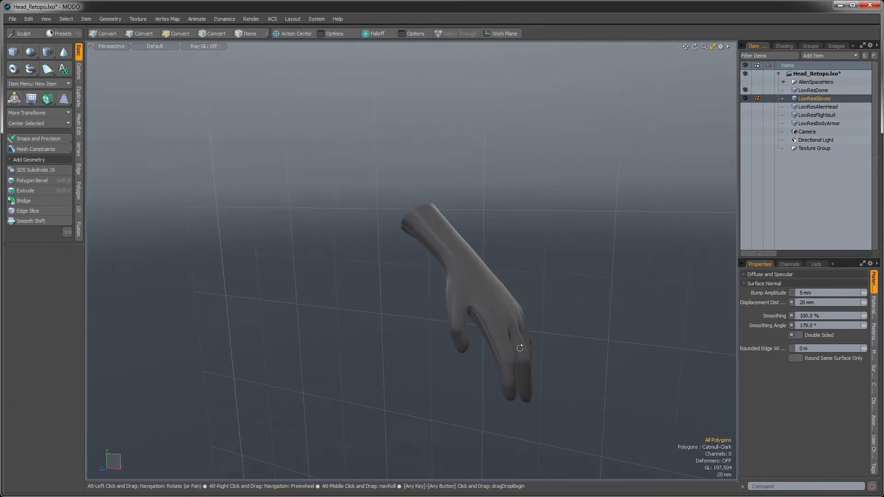
# Step: Select all of the glove's polygons, convert them from subdivision surfaces to plain faces, and check the hand's shape
pyautogui.keyDown('alt'); pyautogui.moveTo(520, 295); pyautogui.dragTo(508, 341); pyautogui.keyUp('alt')
pyautogui.doubleClick(501, 344)
pyautogui.keyDown('alt'); pyautogui.moveTo(532, 309); pyautogui.dragTo(540, 330); pyautogui.keyUp('alt')
pyautogui.keyDown('alt'); pyautogui.keyDown('shift'); pyautogui.moveTo(539, 329); pyautogui.dragTo(506, 318); pyautogui.keyUp('shift'); pyautogui.keyUp('alt')
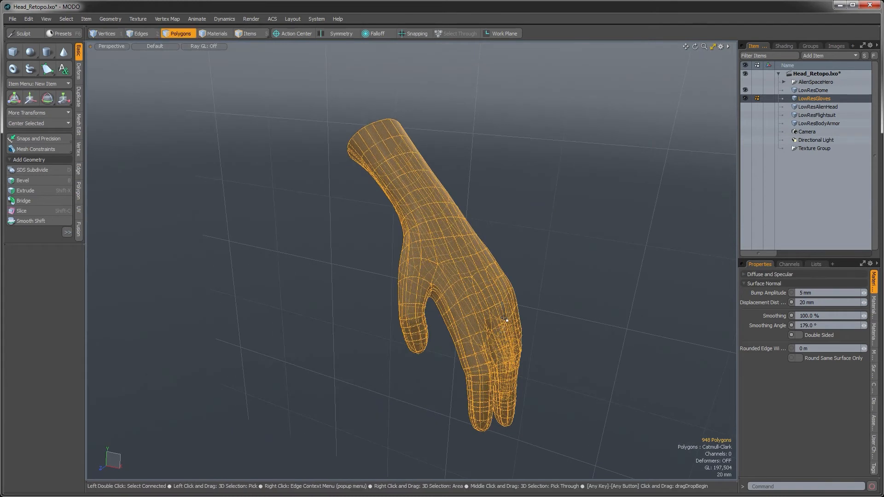
pyautogui.press('Tab')
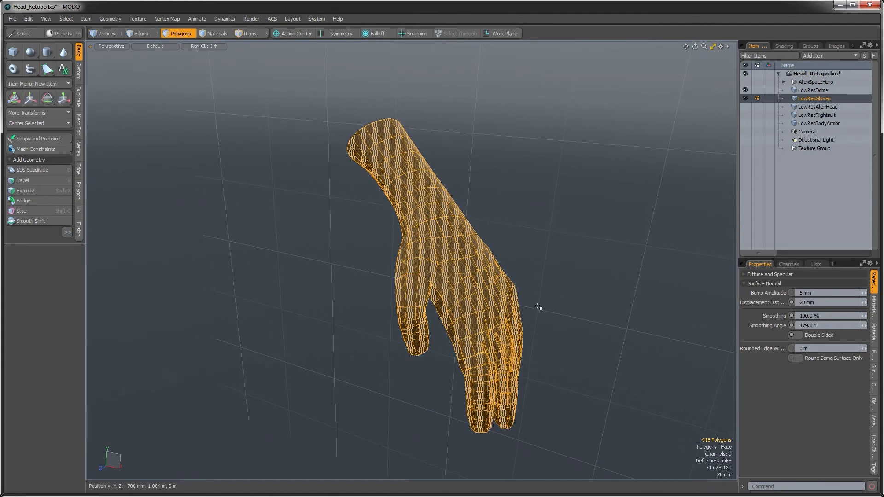
pyautogui.click(558, 281)
pyautogui.keyDown('alt'); pyautogui.moveTo(499, 325); pyautogui.dragTo(449, 252); pyautogui.keyUp('alt')
pyautogui.keyDown('ctrl'); pyautogui.keyDown('alt'); pyautogui.moveTo(449, 262); pyautogui.dragTo(486, 291); pyautogui.keyUp('alt'); pyautogui.keyUp('ctrl')
pyautogui.keyDown('alt'); pyautogui.moveTo(485, 291); pyautogui.dragTo(517, 316); pyautogui.keyUp('alt')
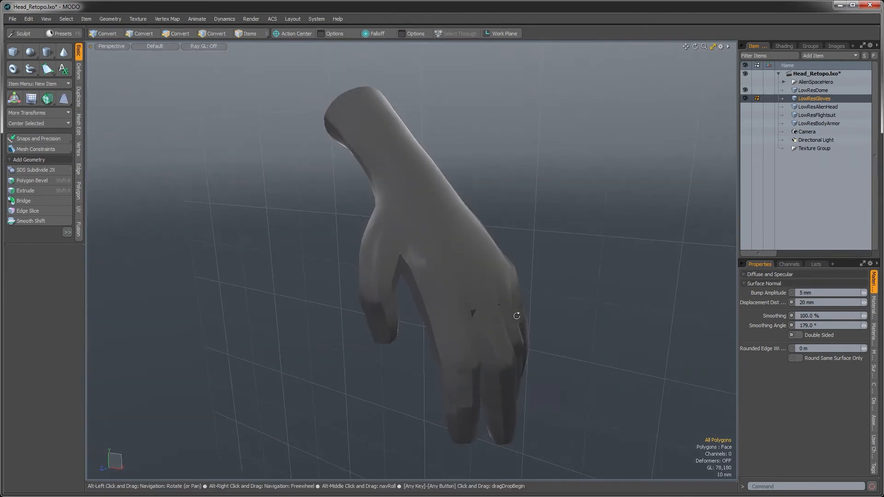
# Step: Return the glove's polygons to Catmull-Clark subdivision
pyautogui.keyDown('alt'); pyautogui.moveTo(452, 324); pyautogui.dragTo(501, 300); pyautogui.keyUp('alt')
pyautogui.click(493, 296)
pyautogui.keyDown('alt'); pyautogui.moveTo(501, 300); pyautogui.dragTo(521, 292); pyautogui.keyUp('alt')
pyautogui.doubleClick(481, 304)
pyautogui.keyDown('ctrl'); pyautogui.keyDown('alt'); pyautogui.moveTo(521, 292); pyautogui.dragTo(509, 334); pyautogui.keyUp('alt'); pyautogui.keyUp('ctrl')
pyautogui.press('Tab')
pyautogui.press('Escape')
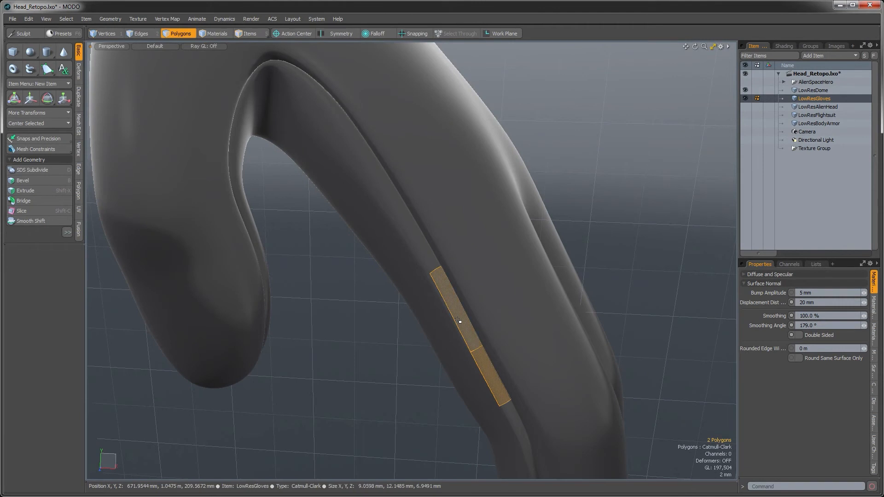
# Step: Select the two adjacent narrow polygon loops running around the thumb and fingers of the glove and delete them
pyautogui.press('l')
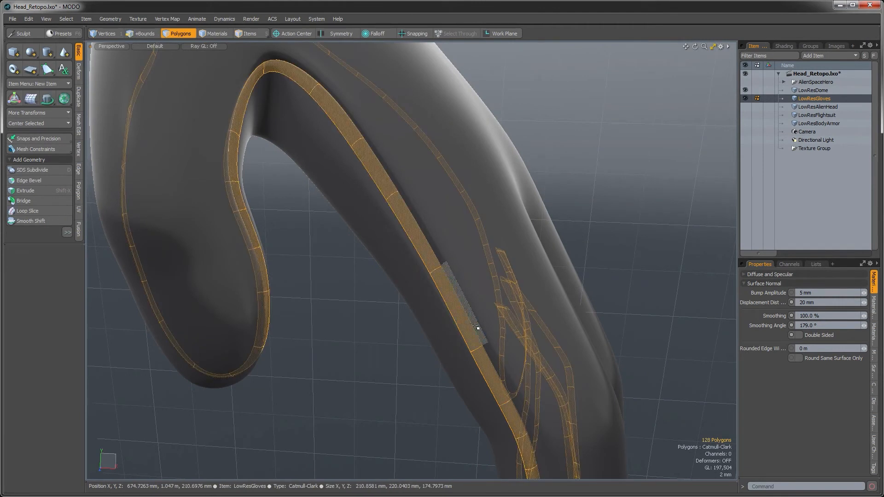
pyautogui.keyDown('shift'); pyautogui.moveTo(477, 328); pyautogui.dragTo(491, 346); pyautogui.keyUp('shift')
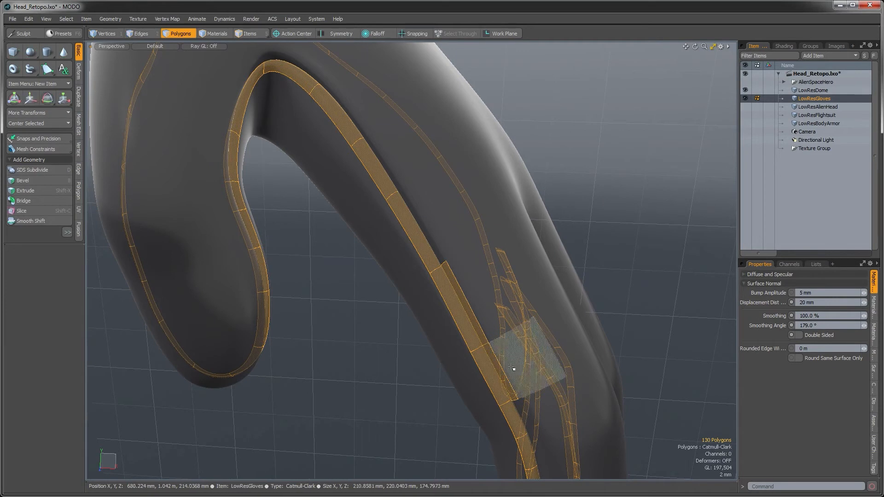
pyautogui.press('l')
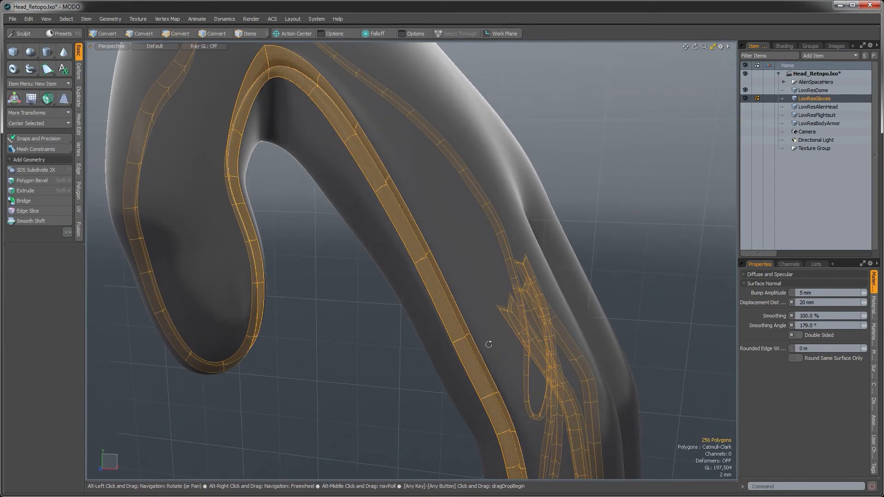
pyautogui.press('h')
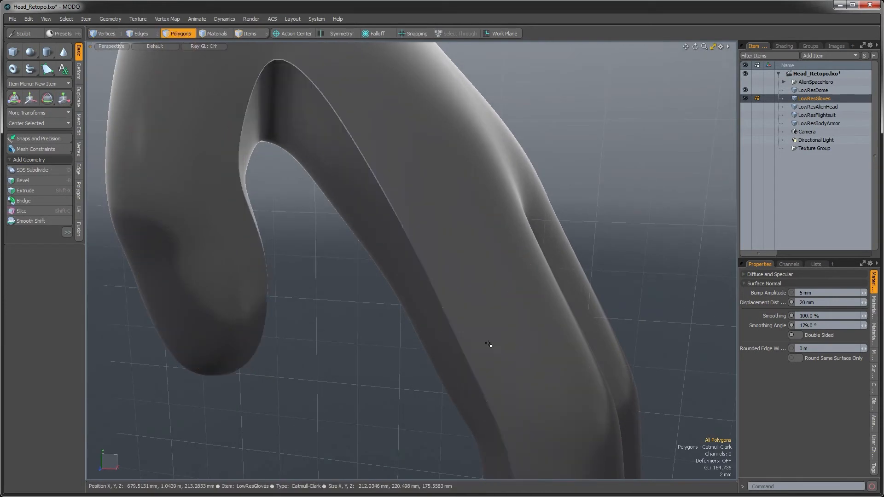
# Step: Select both open edge loops bordering the gap around the glove's thumb and fingers
pyautogui.press('2')
pyautogui.doubleClick(423, 261)
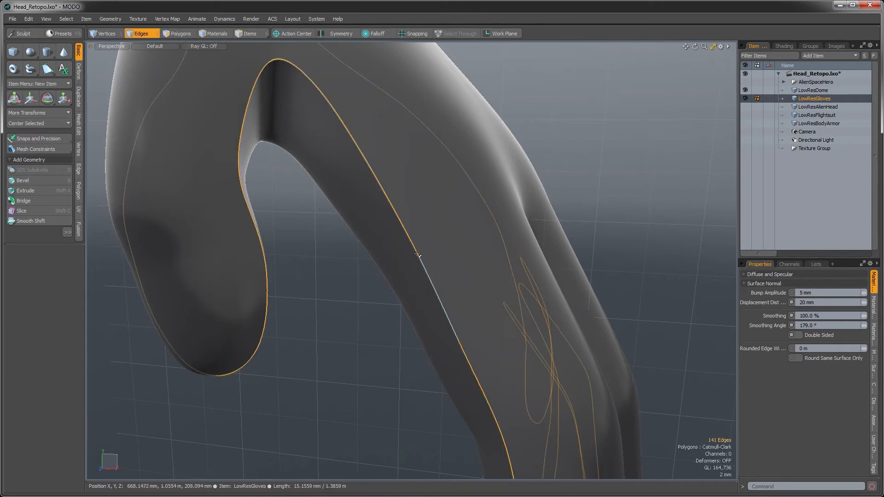
pyautogui.scroll(5, 422, 261)
pyautogui.keyDown('shift'); pyautogui.doubleClick(464, 295); pyautogui.keyUp('shift')
pyautogui.keyDown('ctrl'); pyautogui.keyDown('alt'); pyautogui.moveTo(534, 307); pyautogui.dragTo(474, 283); pyautogui.keyUp('alt'); pyautogui.keyUp('ctrl')
pyautogui.keyDown('alt'); pyautogui.keyDown('shift'); pyautogui.moveTo(474, 284); pyautogui.dragTo(372, 241); pyautogui.keyUp('shift'); pyautogui.keyUp('alt')
# Step: Apply the Merge Tool to the vertices of the selected border edges, with the merge distance set to 100 um
pyautogui.click(79, 150)
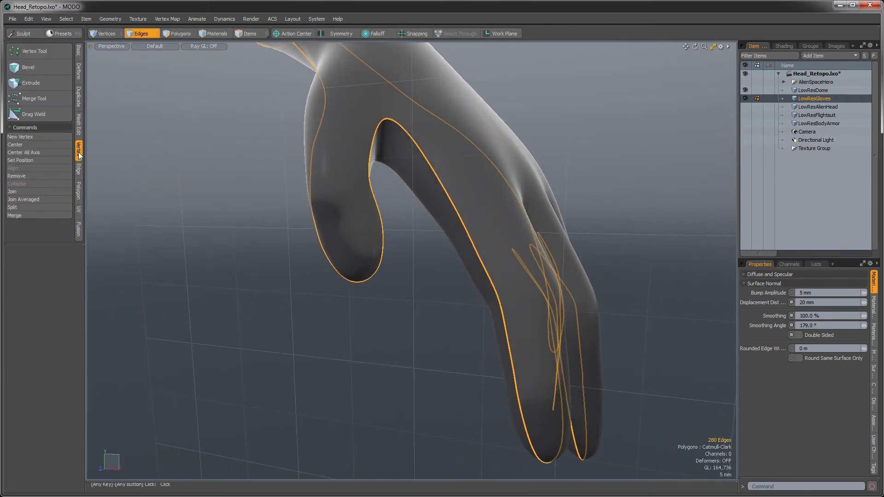
pyautogui.click(28, 100)
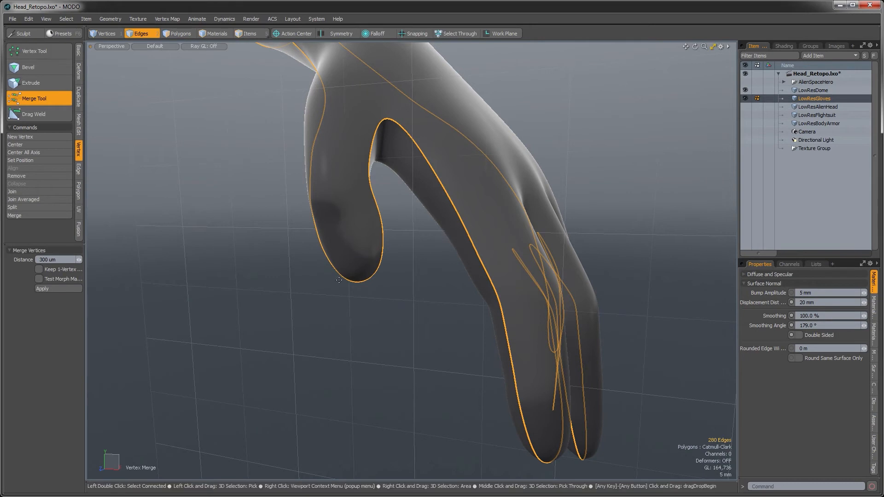
pyautogui.moveTo(388, 290); pyautogui.dragTo(400, 290)
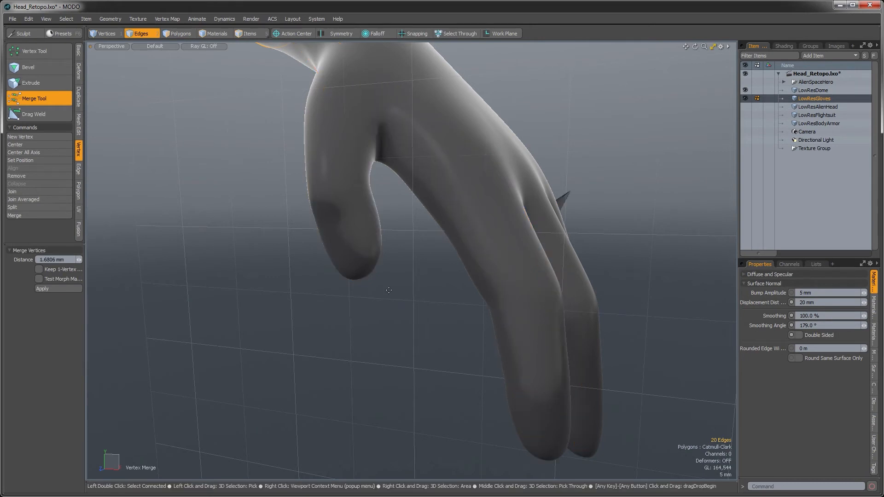
pyautogui.keyDown('alt'); pyautogui.moveTo(287, 276); pyautogui.dragTo(299, 287); pyautogui.keyUp('alt')
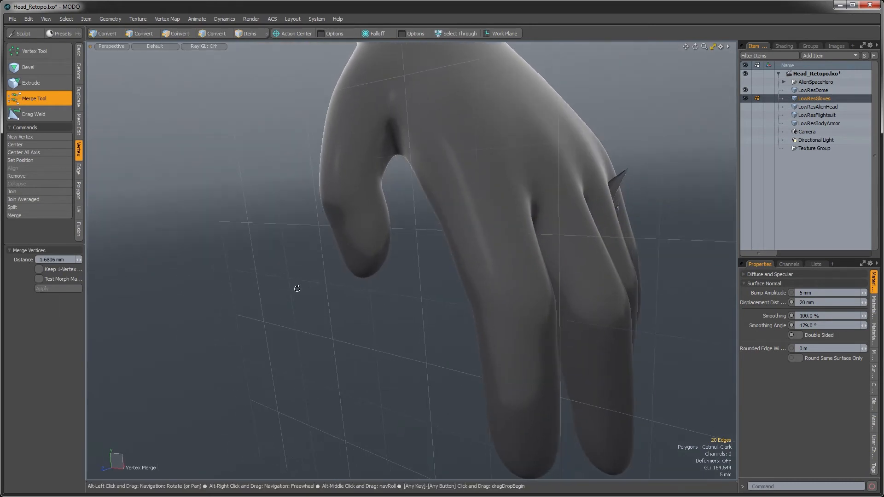
pyautogui.click(69, 260)
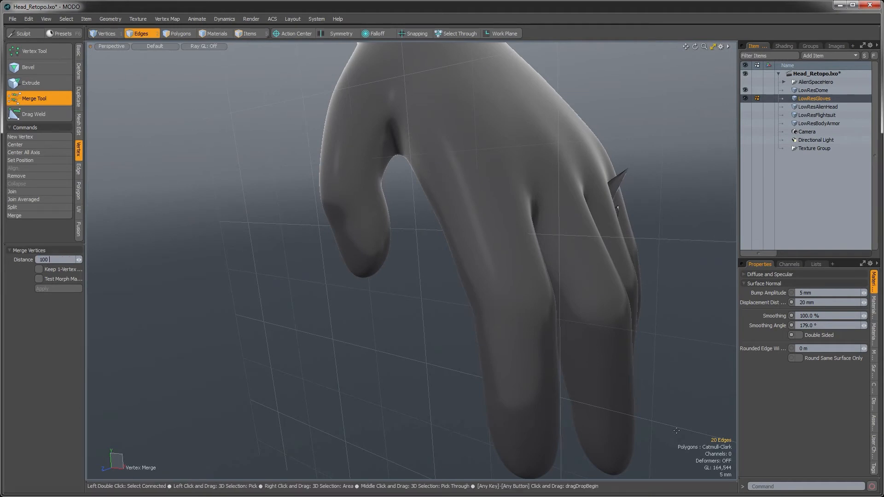
pyautogui.press('Return')
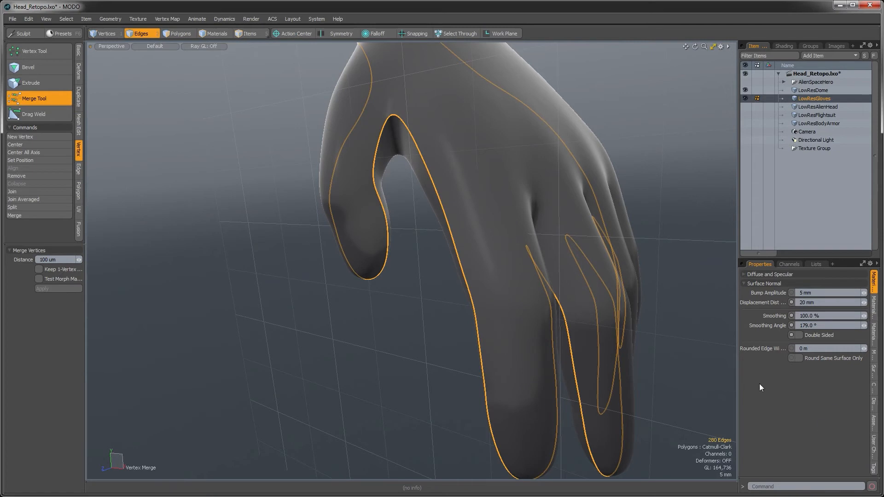
# Step: Inspect the gap between the fingers, set the vertex merge distance to 200 um, and check the glove again
pyautogui.keyDown('alt'); pyautogui.moveTo(453, 318); pyautogui.dragTo(543, 331); pyautogui.keyUp('alt')
pyautogui.keyDown('ctrl'); pyautogui.keyDown('alt'); pyautogui.moveTo(529, 260); pyautogui.dragTo(575, 251); pyautogui.keyUp('alt'); pyautogui.keyUp('ctrl')
pyautogui.keyDown('alt'); pyautogui.keyDown('shift'); pyautogui.moveTo(575, 251); pyautogui.dragTo(451, 294); pyautogui.keyUp('shift'); pyautogui.keyUp('alt')
pyautogui.keyDown('ctrl'); pyautogui.keyDown('alt'); pyautogui.moveTo(451, 294); pyautogui.dragTo(418, 270); pyautogui.keyUp('alt'); pyautogui.keyUp('ctrl')
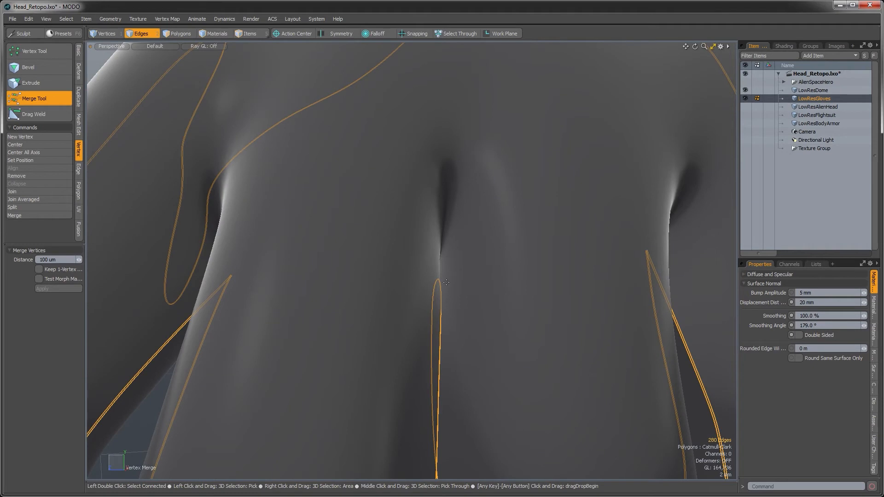
pyautogui.keyDown('alt'); pyautogui.moveTo(357, 321); pyautogui.dragTo(400, 262); pyautogui.keyUp('alt')
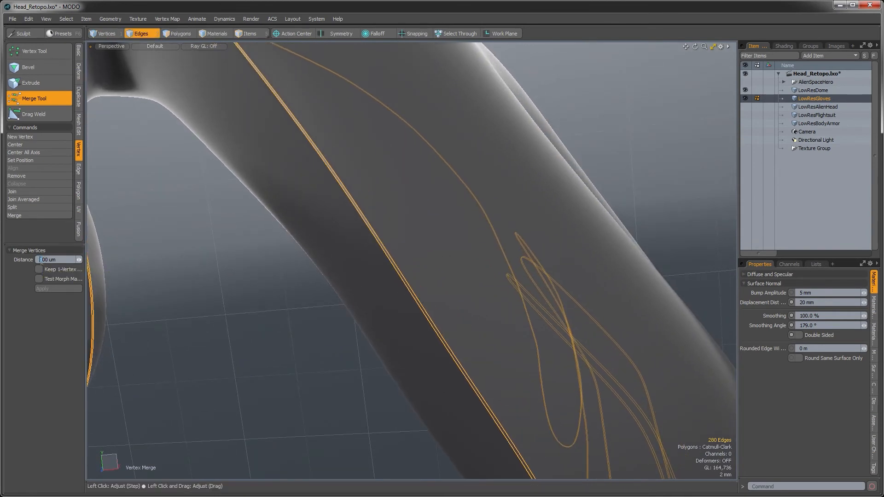
pyautogui.write('2')
pyautogui.press('Return')
pyautogui.keyDown('alt'); pyautogui.moveTo(332, 262); pyautogui.dragTo(615, 335); pyautogui.keyUp('alt')
pyautogui.scroll(-3, 333, 261)
pyautogui.keyDown('ctrl'); pyautogui.keyDown('alt'); pyautogui.moveTo(614, 336); pyautogui.dragTo(414, 332); pyautogui.keyUp('alt'); pyautogui.keyUp('ctrl')
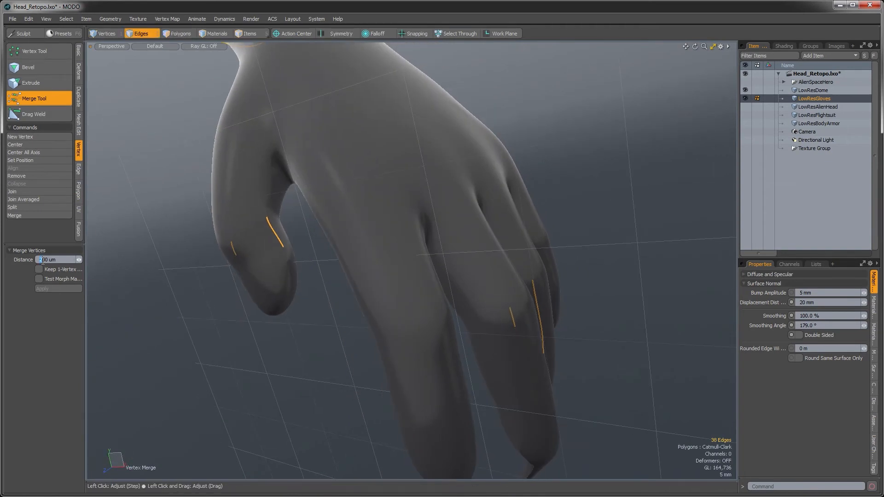
# Step: Finish the vertex merge on the glove and turn off subdivision so the mesh uses plain faces
pyautogui.keyDown('alt'); pyautogui.moveTo(322, 258); pyautogui.dragTo(629, 193); pyautogui.keyUp('alt')
pyautogui.press('space')
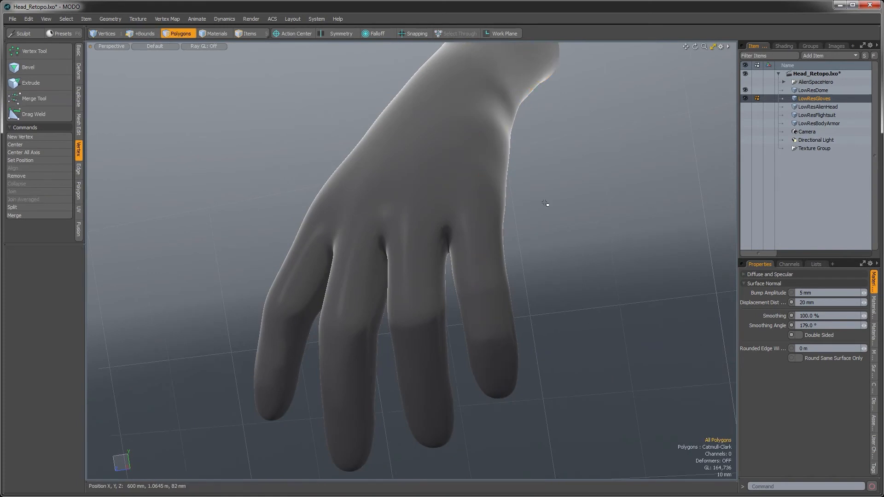
pyautogui.press('Tab')
pyautogui.keyDown('alt'); pyautogui.moveTo(545, 203); pyautogui.dragTo(585, 208); pyautogui.keyUp('alt')
pyautogui.keyDown('alt'); pyautogui.moveTo(552, 226); pyautogui.dragTo(368, 251); pyautogui.keyUp('alt')
pyautogui.click(592, 231)
pyautogui.keyDown('alt'); pyautogui.moveTo(517, 291); pyautogui.dragTo(484, 254); pyautogui.keyUp('alt')
pyautogui.keyDown('ctrl'); pyautogui.keyDown('alt'); pyautogui.moveTo(483, 254); pyautogui.dragTo(631, 272); pyautogui.keyUp('alt'); pyautogui.keyUp('ctrl')
pyautogui.keyDown('ctrl'); pyautogui.keyDown('alt'); pyautogui.moveTo(520, 269); pyautogui.dragTo(500, 348); pyautogui.keyUp('alt'); pyautogui.keyUp('ctrl')
pyautogui.keyDown('alt'); pyautogui.moveTo(474, 298); pyautogui.dragTo(467, 316); pyautogui.keyUp('alt')
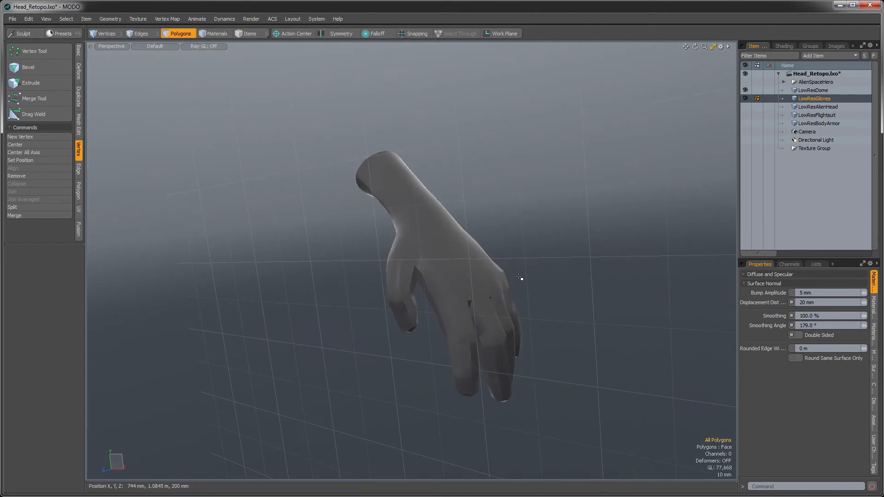
# Step: Show the AlienSpaceHero group and hide all its meshes except Gloves as the background reference for the low-res glove
pyautogui.click(744, 89)
pyautogui.keyDown('alt'); pyautogui.moveTo(447, 277); pyautogui.dragTo(429, 247); pyautogui.keyUp('alt')
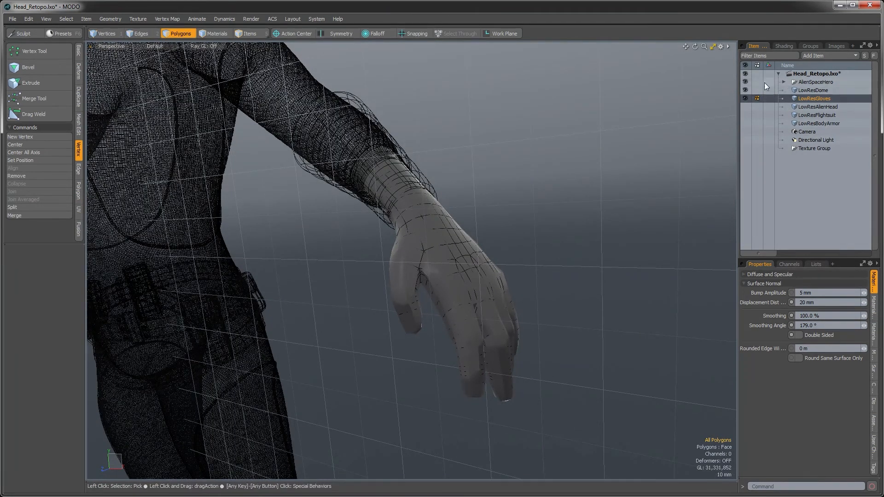
pyautogui.click(782, 81)
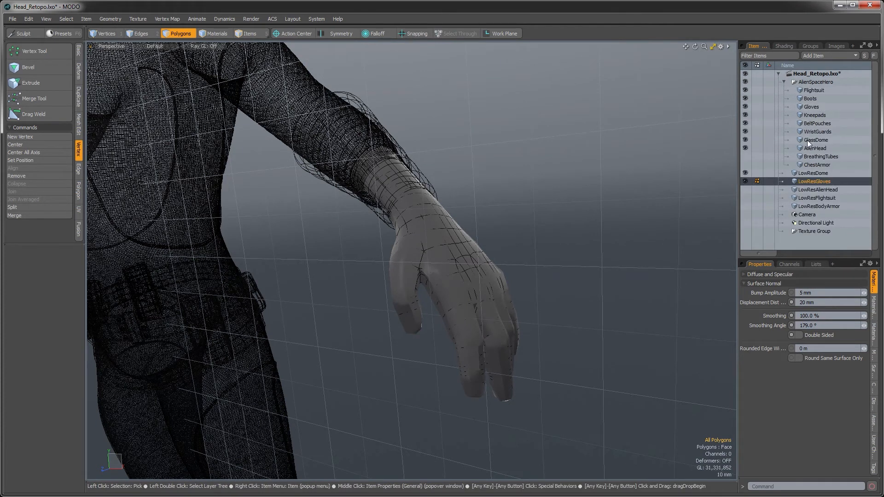
pyautogui.click(745, 91)
pyautogui.click(745, 98)
pyautogui.click(745, 114)
pyautogui.moveTo(745, 124); pyautogui.dragTo(746, 152)
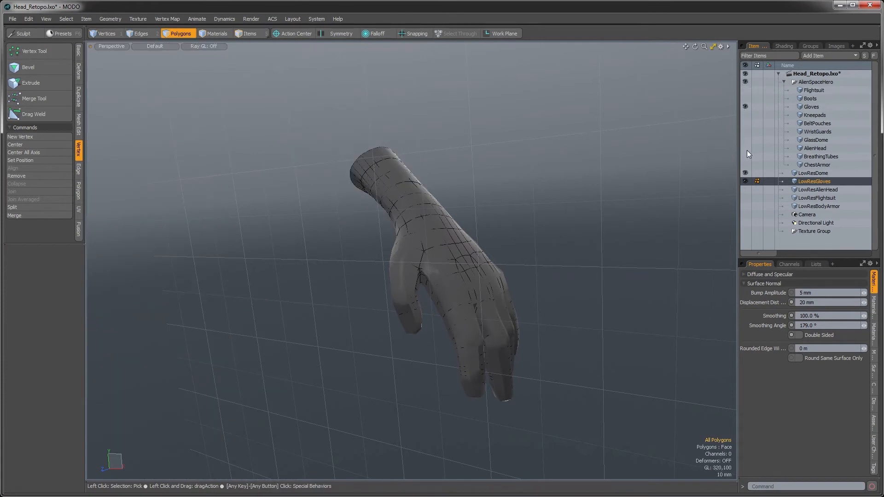
pyautogui.click(783, 82)
pyautogui.keyDown('alt'); pyautogui.moveTo(572, 216); pyautogui.dragTo(547, 234); pyautogui.keyUp('alt')
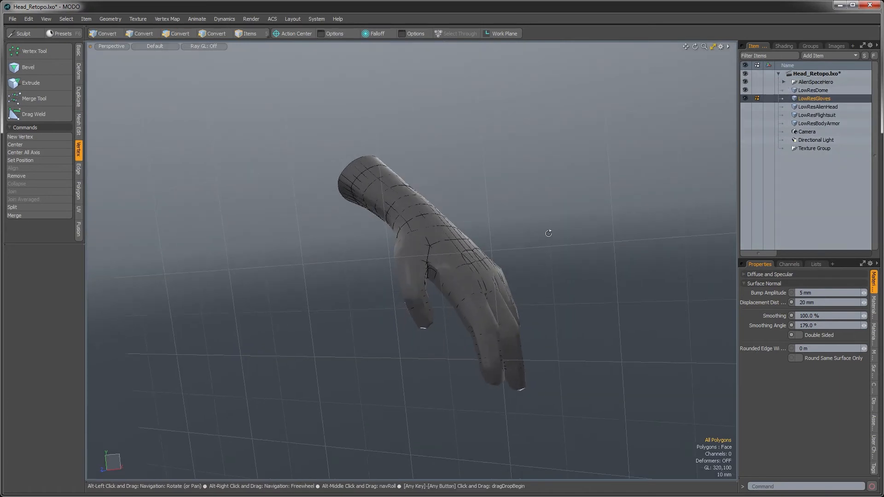
pyautogui.keyDown('ctrl'); pyautogui.keyDown('alt'); pyautogui.moveTo(502, 271); pyautogui.dragTo(511, 272); pyautogui.keyUp('alt'); pyautogui.keyUp('ctrl')
pyautogui.keyDown('alt'); pyautogui.moveTo(465, 289); pyautogui.dragTo(497, 255); pyautogui.keyUp('alt')
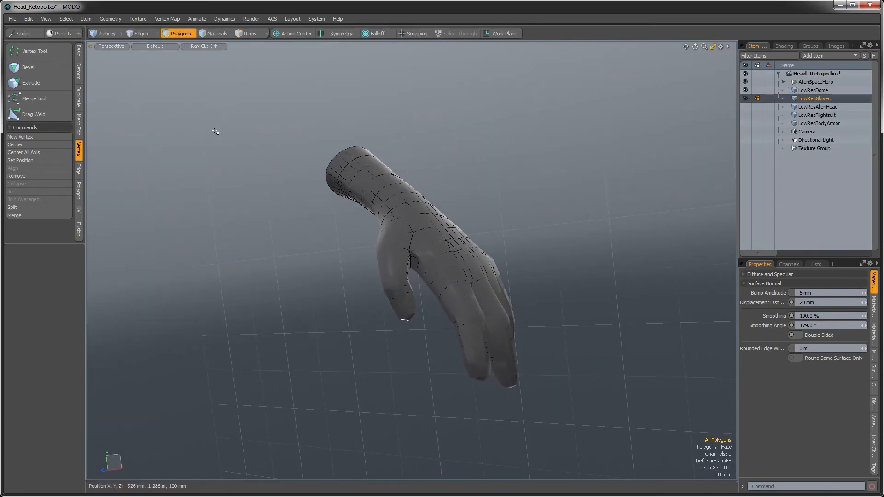
# Step: In the Topology layout, smooth the low-res glove with strength 1.0 and 3 iterations, constrained to the background mesh
pyautogui.hotkey('ctrl', 'Tab')
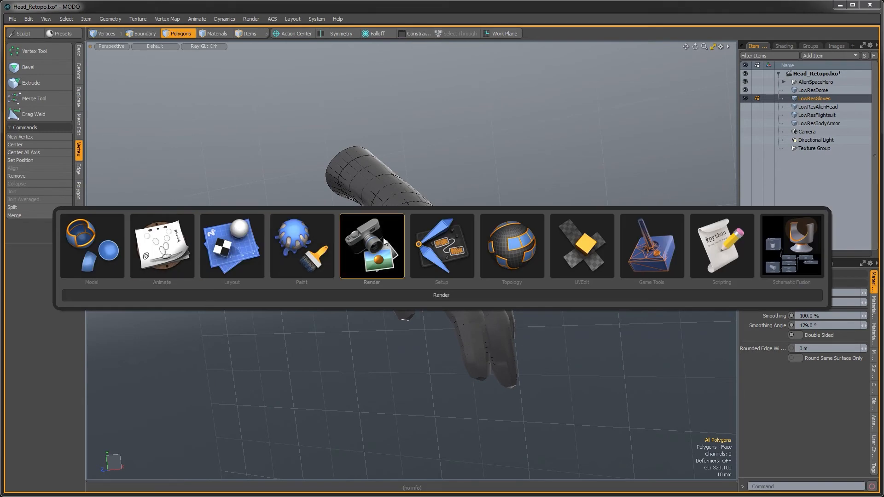
pyautogui.click(528, 259)
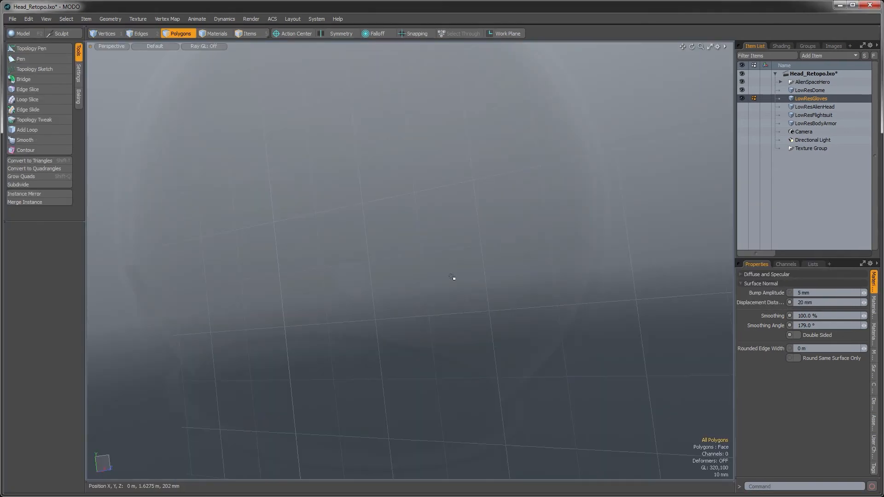
pyautogui.hotkey('shift', 'a')
pyautogui.keyDown('alt'); pyautogui.moveTo(428, 268); pyautogui.dragTo(499, 278); pyautogui.keyUp('alt')
pyautogui.keyDown('alt'); pyautogui.moveTo(500, 279); pyautogui.dragTo(398, 290); pyautogui.keyUp('alt')
pyautogui.click(35, 140)
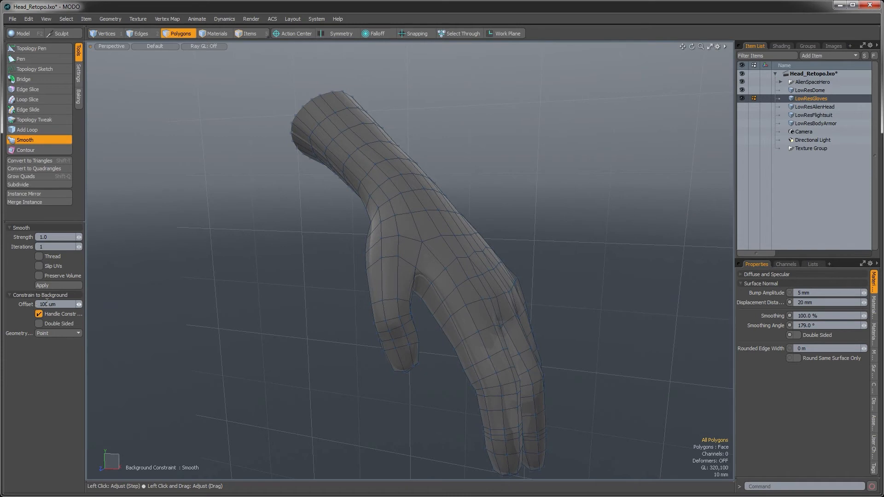
pyautogui.keyDown('alt'); pyautogui.keyDown('shift'); pyautogui.moveTo(314, 253); pyautogui.dragTo(279, 246); pyautogui.keyUp('shift'); pyautogui.keyUp('alt')
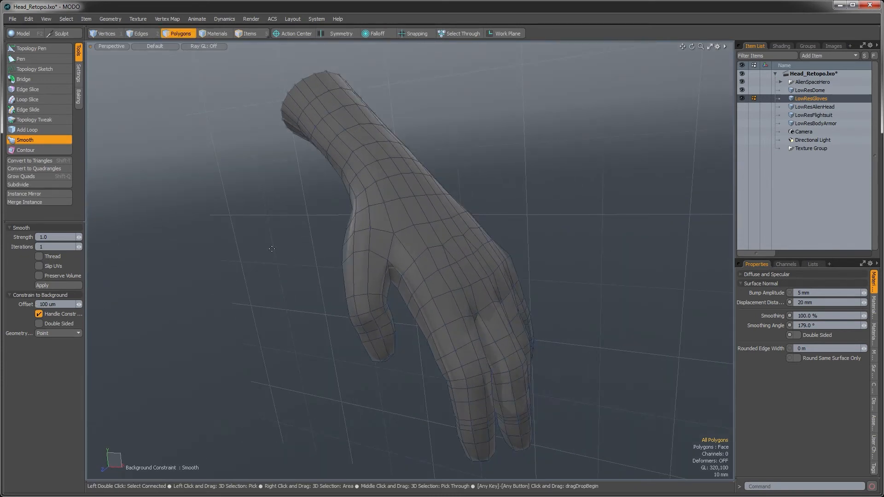
pyautogui.keyDown('alt'); pyautogui.moveTo(473, 314); pyautogui.dragTo(292, 305); pyautogui.keyUp('alt')
pyautogui.keyDown('ctrl'); pyautogui.keyDown('alt'); pyautogui.moveTo(426, 336); pyautogui.dragTo(444, 252); pyautogui.keyUp('alt'); pyautogui.keyUp('ctrl')
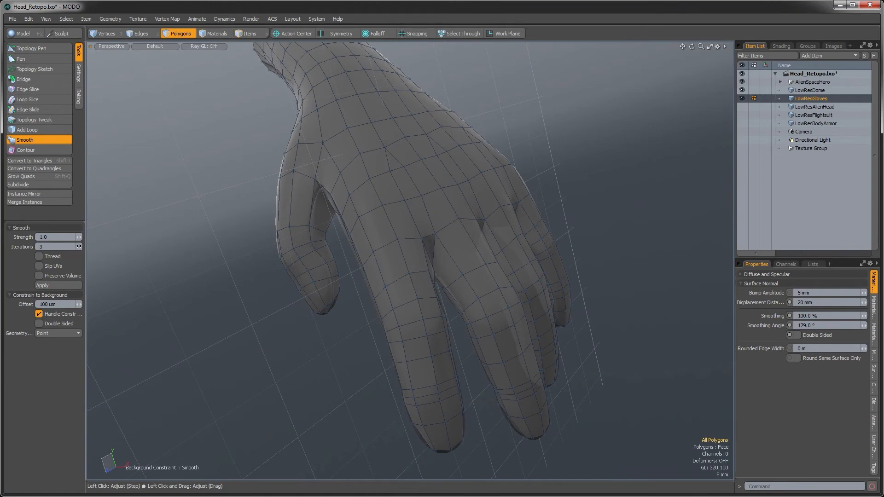
pyautogui.keyDown('alt'); pyautogui.moveTo(332, 271); pyautogui.dragTo(537, 285); pyautogui.keyUp('alt')
pyautogui.press('space')
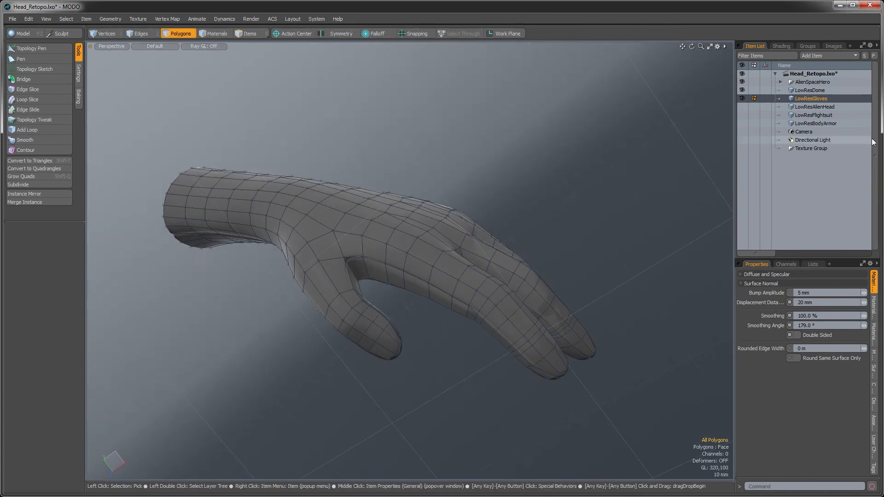
# Step: Hide the AlienSpaceHero group and return to the Model layout
pyautogui.click(742, 82)
pyautogui.keyDown('alt'); pyautogui.moveTo(497, 322); pyautogui.dragTo(521, 316); pyautogui.keyUp('alt')
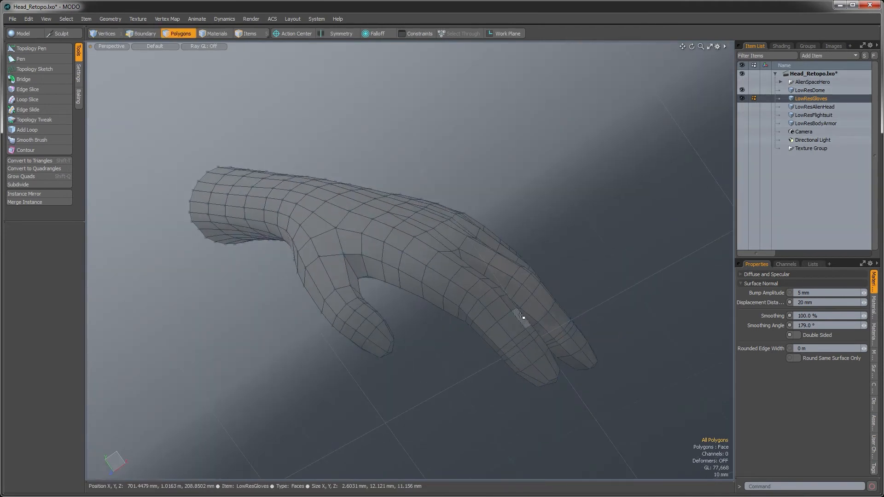
pyautogui.hotkey('ctrl', 'Tab')
pyautogui.click(161, 265)
# Step: Set the action center to Origin and mirror the low-res glove to the opposite side of the character
pyautogui.keyDown('alt'); pyautogui.moveTo(410, 296); pyautogui.dragTo(520, 344); pyautogui.keyUp('alt')
pyautogui.moveTo(520, 345)
pyautogui.keyDown('ctrl'); pyautogui.keyDown('alt'); pyautogui.mouseDown()
pyautogui.moveTo(473, 324)
pyautogui.moveTo(530, 356)
pyautogui.mouseUp(); pyautogui.keyUp('alt'); pyautogui.keyUp('ctrl')
pyautogui.keyDown('alt'); pyautogui.keyDown('shift'); pyautogui.moveTo(529, 357); pyautogui.dragTo(527, 322); pyautogui.keyUp('shift'); pyautogui.keyUp('alt')
pyautogui.keyDown('alt'); pyautogui.moveTo(527, 322); pyautogui.dragTo(529, 349); pyautogui.keyUp('alt')
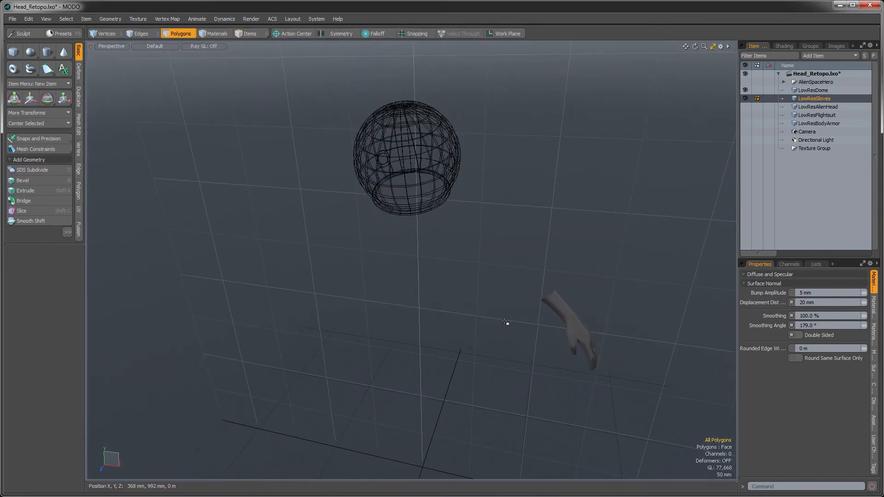
pyautogui.keyDown('alt'); pyautogui.moveTo(473, 371); pyautogui.dragTo(455, 337); pyautogui.keyUp('alt')
pyautogui.press('3')
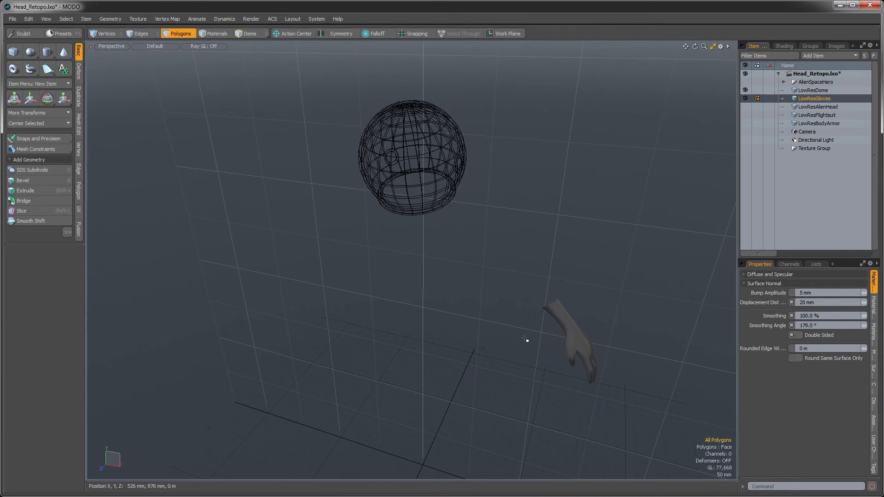
pyautogui.hotkey('alt', 'o')
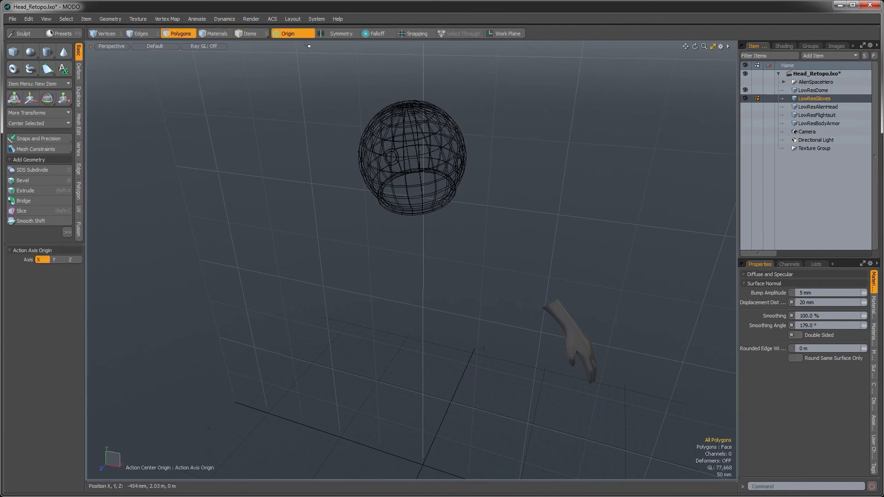
pyautogui.hotkey('shift', 'v')
pyautogui.click(392, 317)
pyautogui.keyDown('alt'); pyautogui.moveTo(392, 317); pyautogui.dragTo(425, 282); pyautogui.keyUp('alt')
pyautogui.press('space')
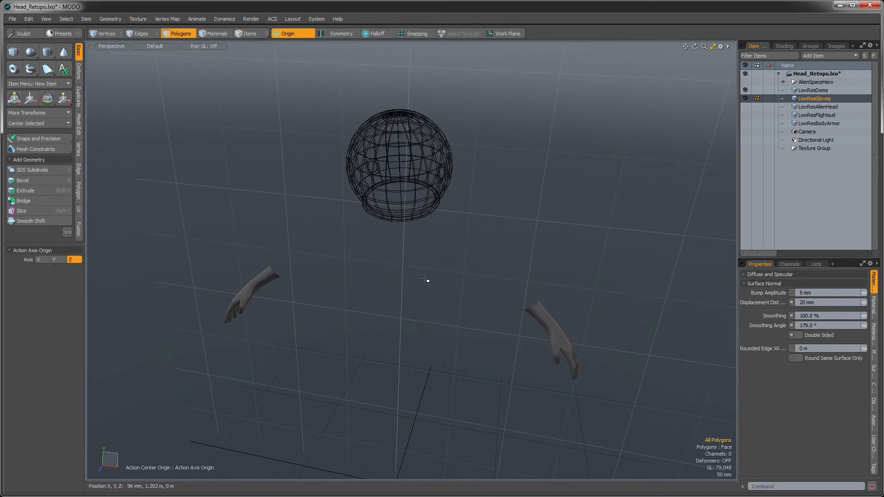
# Step: Make LowResDome the active mesh, hide LowResGloves, and select all connected polygons of the dome
pyautogui.keyDown('alt'); pyautogui.moveTo(526, 297); pyautogui.dragTo(511, 296); pyautogui.keyUp('alt')
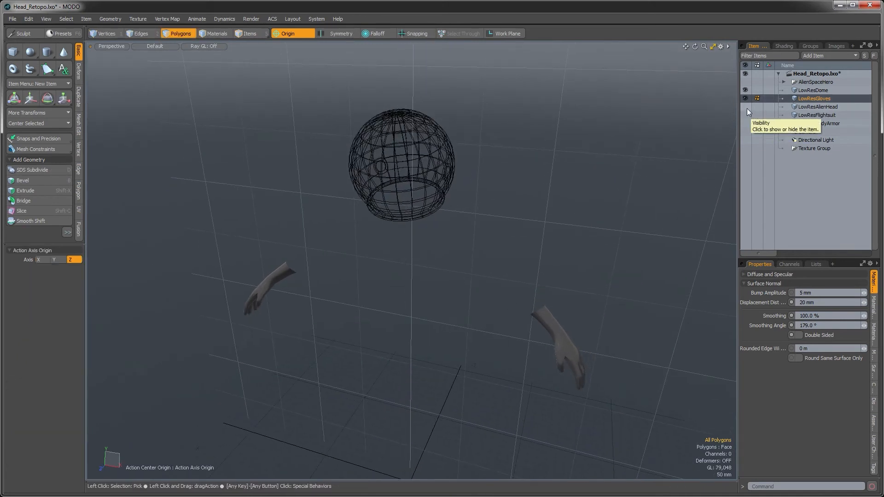
pyautogui.click(804, 91)
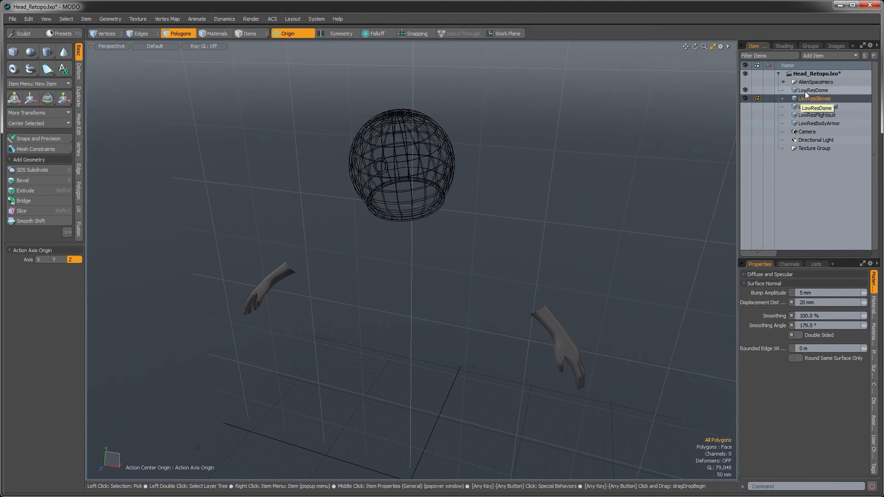
pyautogui.click(745, 98)
pyautogui.keyDown('alt'); pyautogui.moveTo(587, 269); pyautogui.dragTo(535, 262); pyautogui.keyUp('alt')
pyautogui.doubleClick(436, 161)
pyautogui.keyDown('alt'); pyautogui.keyDown('shift'); pyautogui.moveTo(451, 184); pyautogui.dragTo(445, 208); pyautogui.keyUp('shift'); pyautogui.keyUp('alt')
pyautogui.keyDown('alt'); pyautogui.moveTo(498, 209); pyautogui.dragTo(473, 350); pyautogui.keyUp('alt')
pyautogui.keyDown('ctrl'); pyautogui.keyDown('alt'); pyautogui.moveTo(444, 281); pyautogui.dragTo(454, 302); pyautogui.keyUp('alt'); pyautogui.keyUp('ctrl')
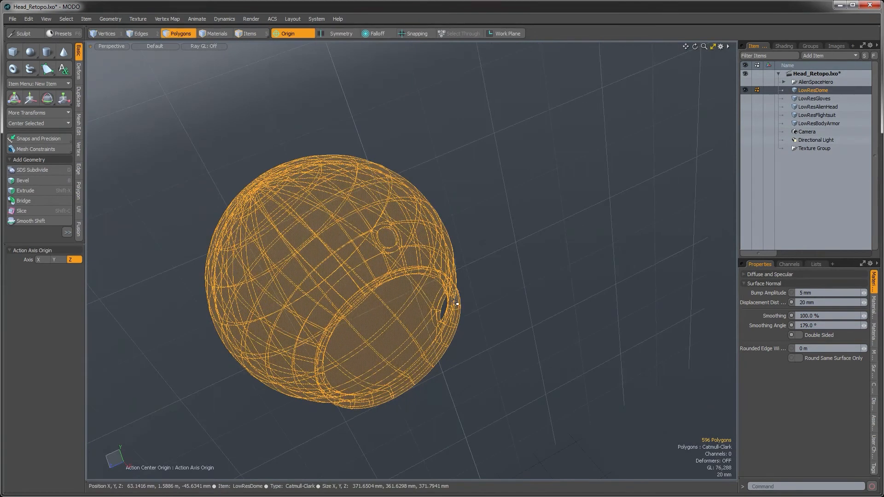
# Step: Assign a new material named Bake_Dome to the selected dome polygons
pyautogui.press('m')
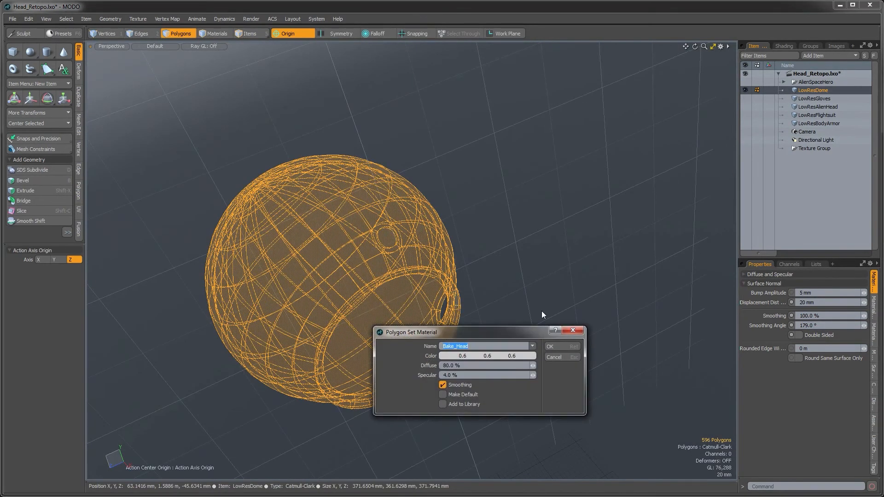
pyautogui.press('End')
pyautogui.press('BackSpace')
pyautogui.press('BackSpace')
pyautogui.press('BackSpace')
pyautogui.press('BackSpace')
pyautogui.write('Dame')
pyautogui.press('BackSpace')
pyautogui.write('o')
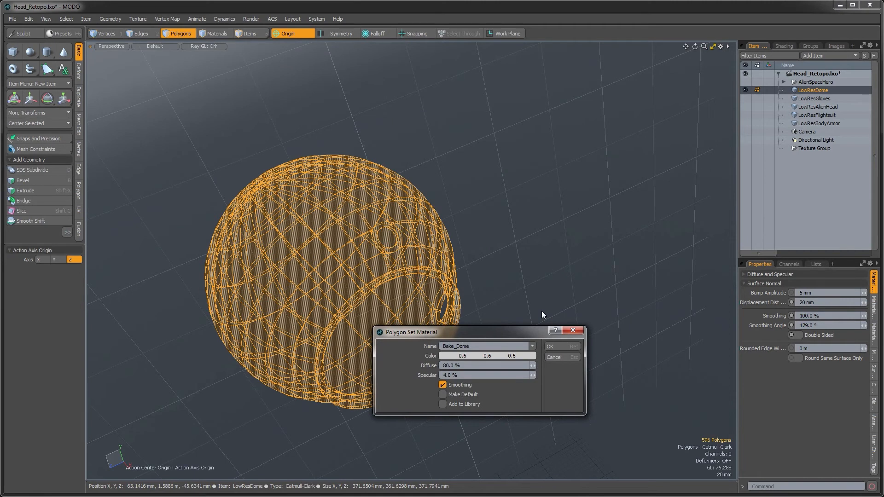
pyautogui.click(567, 346)
# Step: Turn off subdivision on the dome and delete the band of polygons lining one of its side holes
pyautogui.scroll(5, 527, 351)
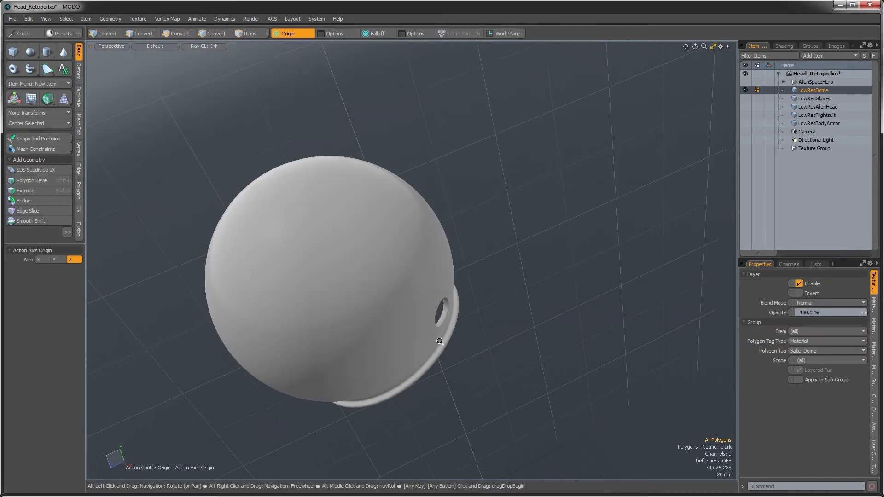
pyautogui.press('Tab')
pyautogui.keyDown('ctrl'); pyautogui.keyDown('alt'); pyautogui.moveTo(431, 322); pyautogui.dragTo(481, 244); pyautogui.keyUp('alt'); pyautogui.keyUp('ctrl')
pyautogui.press('Up')
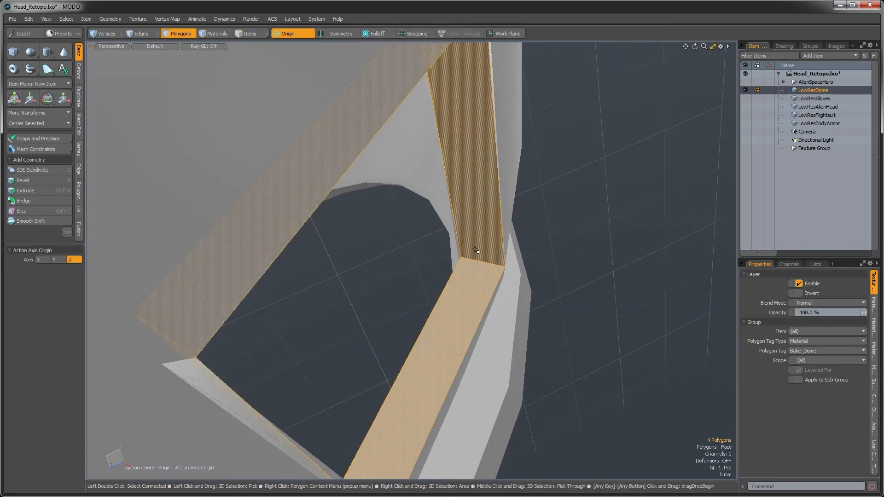
pyautogui.press('Up')
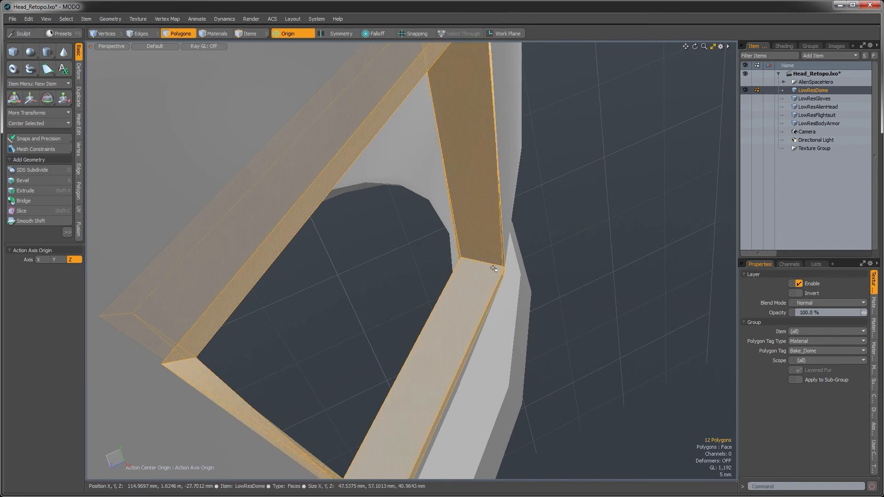
pyautogui.press('Delete')
# Step: Select the polygons lining the dome's opposite side hole, grow the selection, and delete them
pyautogui.keyDown('alt'); pyautogui.moveTo(495, 308); pyautogui.dragTo(258, 494); pyautogui.keyUp('alt')
pyautogui.keyDown('alt'); pyautogui.moveTo(538, 257); pyautogui.dragTo(396, 363); pyautogui.keyUp('alt')
pyautogui.scroll(4, 479, 250)
pyautogui.keyDown('alt'); pyautogui.moveTo(479, 251); pyautogui.dragTo(501, 237); pyautogui.keyUp('alt')
pyautogui.scroll(1, 506, 250)
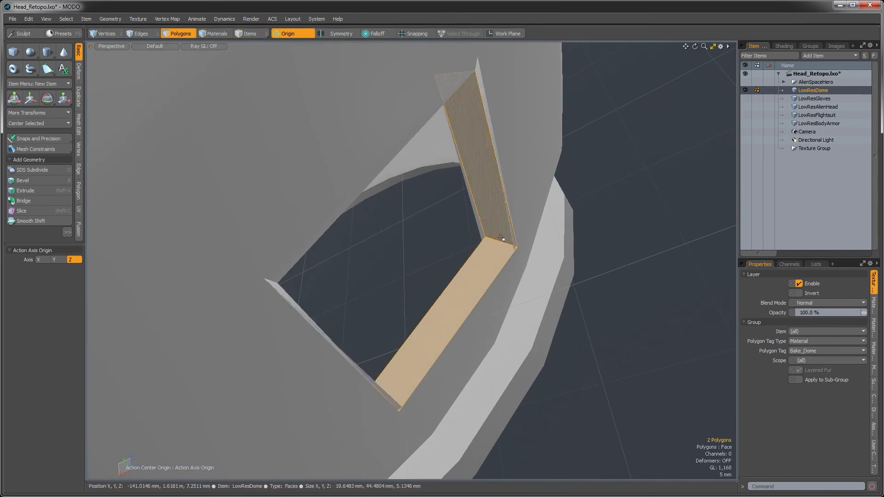
pyautogui.hotkey('shift', 'Up')
pyautogui.press('Delete')
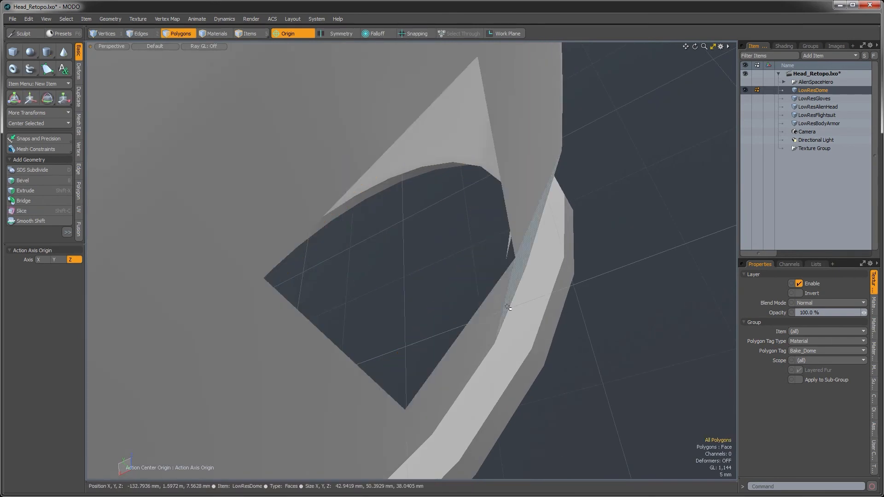
# Step: Select the inner and outer border edges of this side opening and cap each with a polygon
pyautogui.keyDown('alt'); pyautogui.moveTo(474, 278); pyautogui.dragTo(424, 307); pyautogui.keyUp('alt')
pyautogui.press('2')
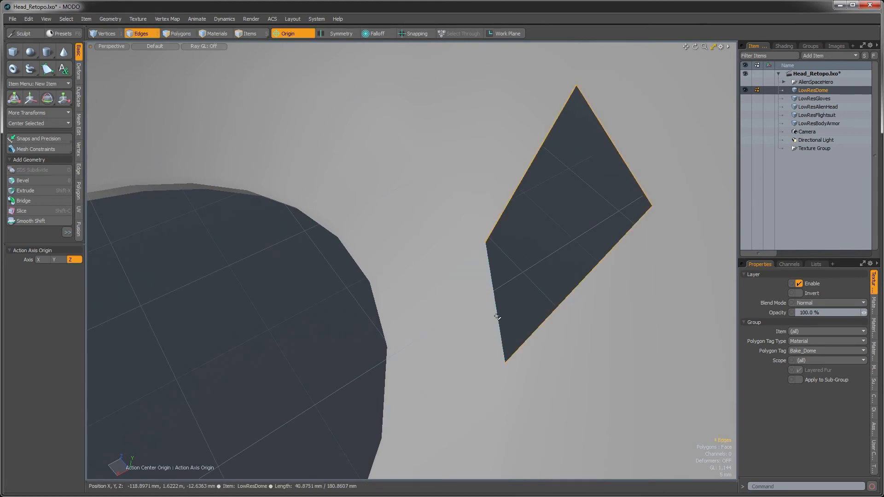
pyautogui.press('p')
pyautogui.keyDown('alt'); pyautogui.moveTo(628, 362); pyautogui.dragTo(431, 332); pyautogui.keyUp('alt')
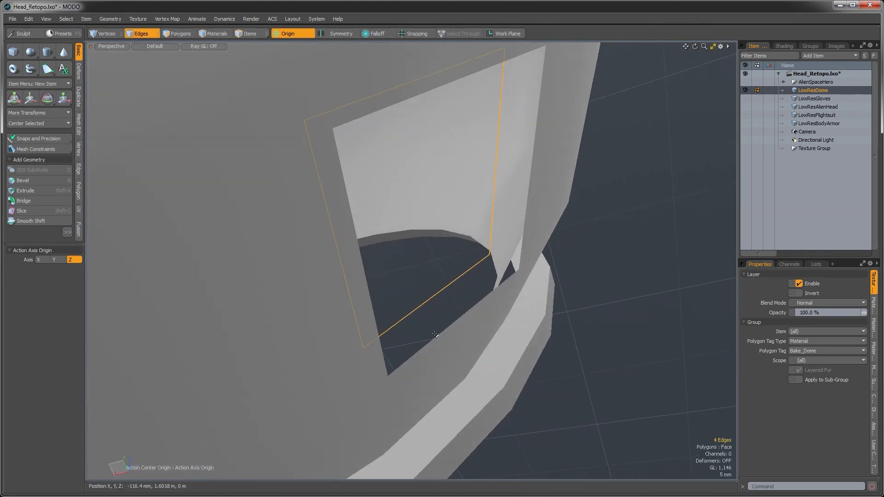
pyautogui.doubleClick(438, 337)
pyautogui.press('p')
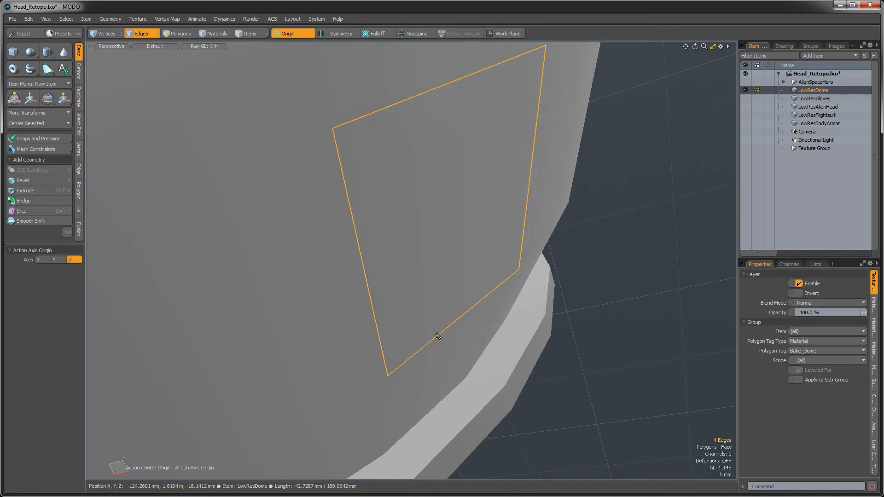
# Step: Cap the inner and outer borders of the dome's remaining side opening with polygons and check the closed dome
pyautogui.keyDown('ctrl'); pyautogui.keyDown('alt'); pyautogui.moveTo(449, 360); pyautogui.dragTo(180, 346); pyautogui.keyUp('alt'); pyautogui.keyUp('ctrl')
pyautogui.keyDown('alt'); pyautogui.keyDown('shift'); pyautogui.moveTo(180, 346); pyautogui.dragTo(511, 308); pyautogui.keyUp('shift'); pyautogui.keyUp('alt')
pyautogui.keyDown('ctrl'); pyautogui.keyDown('alt'); pyautogui.moveTo(511, 308); pyautogui.dragTo(617, 295); pyautogui.keyUp('alt'); pyautogui.keyUp('ctrl')
pyautogui.keyDown('ctrl'); pyautogui.keyDown('alt'); pyautogui.moveTo(516, 327); pyautogui.dragTo(493, 330); pyautogui.keyUp('alt'); pyautogui.keyUp('ctrl')
pyautogui.keyDown('alt'); pyautogui.moveTo(493, 329); pyautogui.dragTo(437, 410); pyautogui.keyUp('alt')
pyautogui.keyDown('ctrl'); pyautogui.keyDown('alt'); pyautogui.moveTo(438, 409); pyautogui.dragTo(271, 338); pyautogui.keyUp('alt'); pyautogui.keyUp('ctrl')
pyautogui.doubleClick(203, 308)
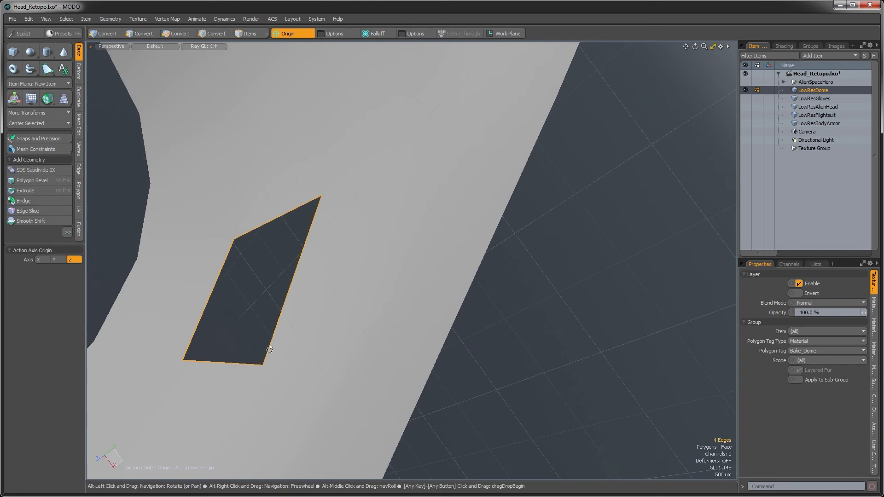
pyautogui.press('p')
pyautogui.keyDown('alt'); pyautogui.moveTo(338, 374); pyautogui.dragTo(145, 220); pyautogui.keyUp('alt')
pyautogui.keyDown('ctrl'); pyautogui.keyDown('alt'); pyautogui.moveTo(252, 320); pyautogui.dragTo(175, 313); pyautogui.keyUp('alt'); pyautogui.keyUp('ctrl')
pyautogui.keyDown('alt'); pyautogui.moveTo(315, 374); pyautogui.dragTo(520, 404); pyautogui.keyUp('alt')
pyautogui.click(286, 301)
pyautogui.doubleClick(288, 301)
pyautogui.press('p')
pyautogui.press('3')
pyautogui.click(520, 404)
pyautogui.keyDown('ctrl'); pyautogui.keyDown('alt'); pyautogui.moveTo(519, 325); pyautogui.dragTo(479, 336); pyautogui.keyUp('alt'); pyautogui.keyUp('ctrl')
pyautogui.keyDown('alt'); pyautogui.keyDown('shift'); pyautogui.moveTo(450, 275); pyautogui.dragTo(432, 248); pyautogui.keyUp('shift'); pyautogui.keyUp('alt')
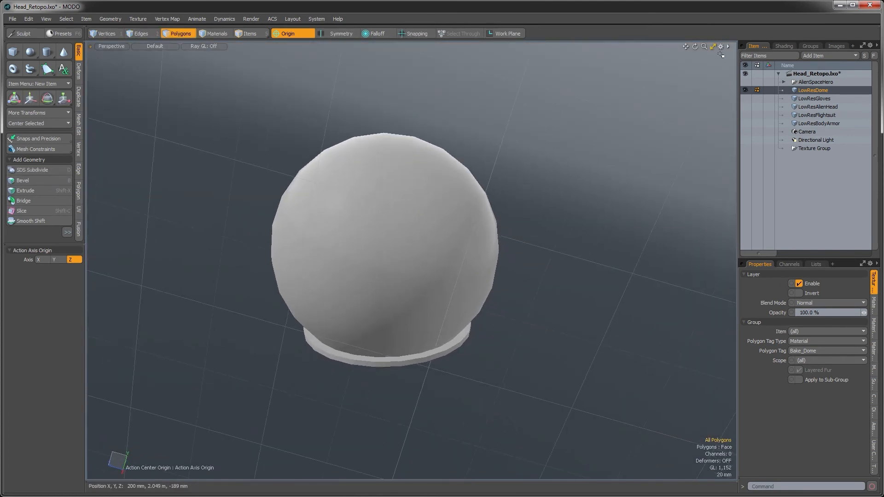
# Step: Set the transparent amount of the Bake_Dome group's material to 90%
pyautogui.click(777, 46)
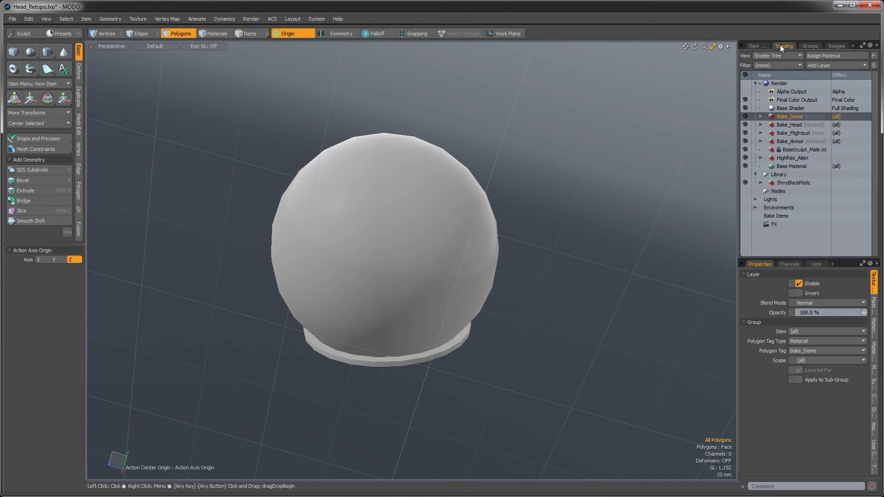
pyautogui.click(761, 116)
pyautogui.click(788, 122)
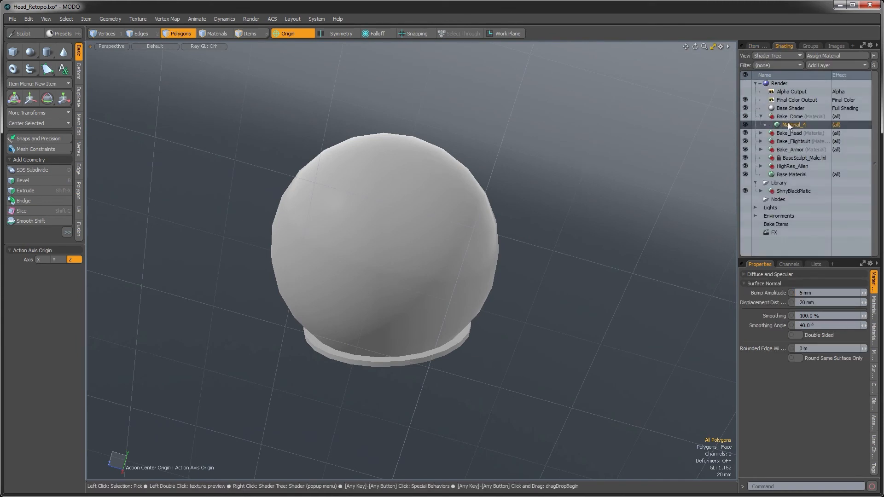
pyautogui.click(874, 313)
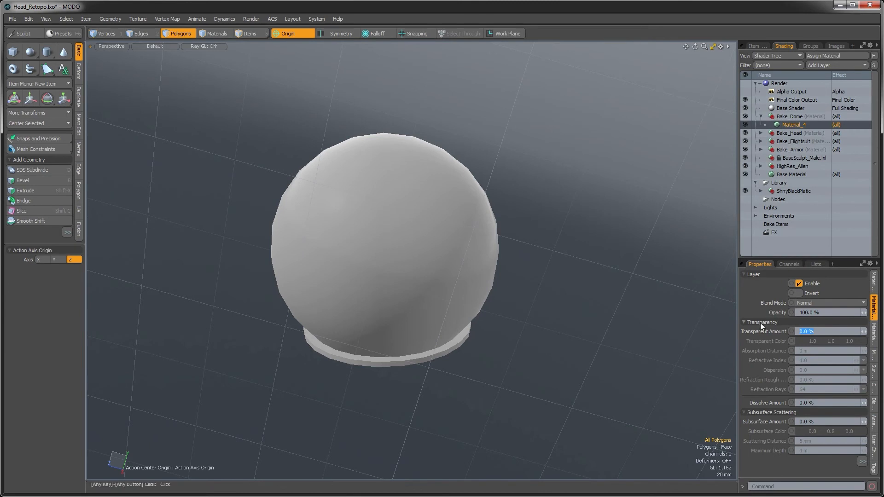
pyautogui.write('90')
pyautogui.press('Return')
pyautogui.keyDown('alt'); pyautogui.moveTo(521, 230); pyautogui.dragTo(451, 272); pyautogui.keyUp('alt')
pyautogui.click(761, 116)
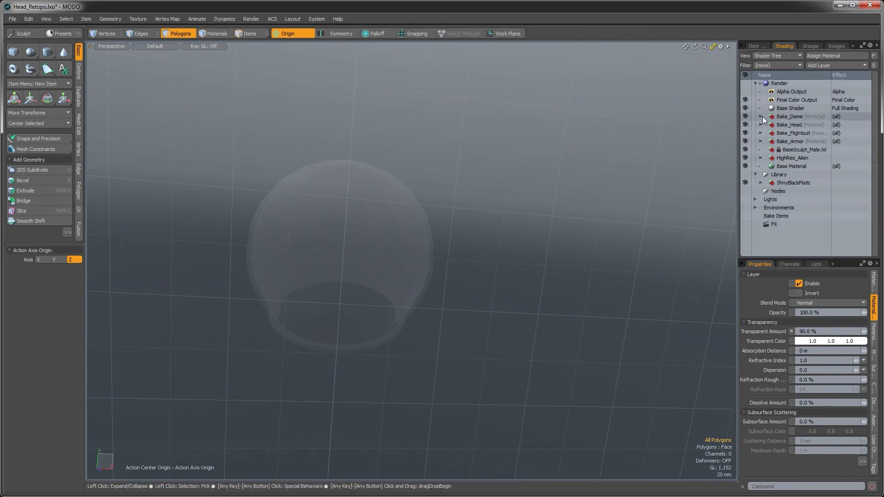
# Step: Show the LowResGloves mesh and assign it a new material named Bake_Gloves
pyautogui.click(759, 46)
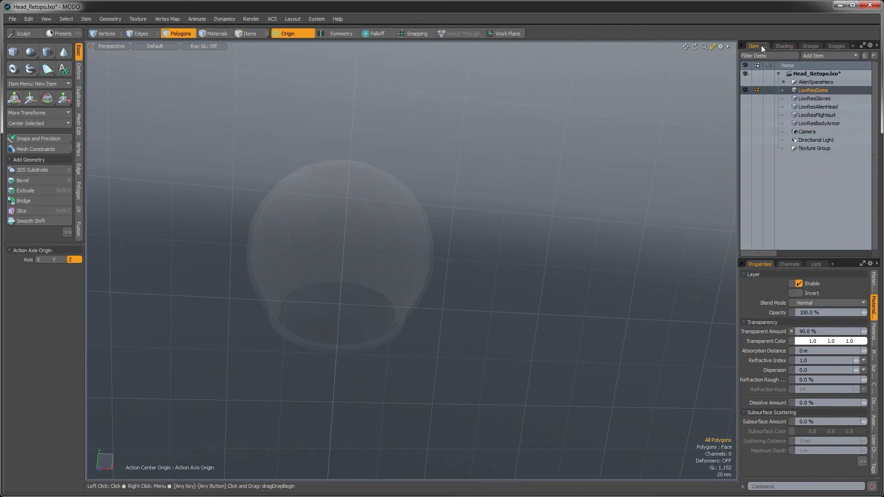
pyautogui.click(745, 98)
pyautogui.moveTo(646, 260)
pyautogui.keyDown('alt'); pyautogui.keyDown('shift'); pyautogui.mouseDown()
pyautogui.moveTo(585, 217)
pyautogui.moveTo(548, 225)
pyautogui.mouseUp(); pyautogui.keyUp('shift'); pyautogui.keyUp('alt')
pyautogui.click(804, 100)
pyautogui.keyDown('alt'); pyautogui.keyDown('shift'); pyautogui.moveTo(536, 400); pyautogui.dragTo(526, 371); pyautogui.keyUp('shift'); pyautogui.keyUp('alt')
pyautogui.press('m')
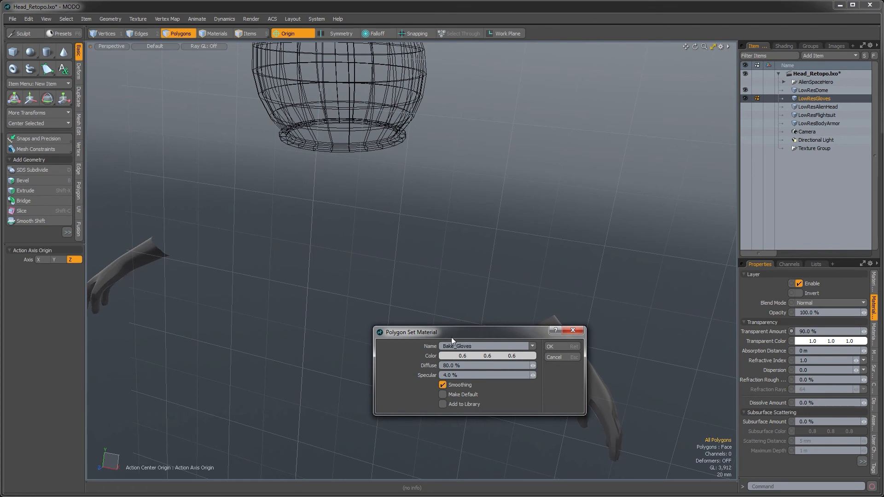
pyautogui.click(570, 348)
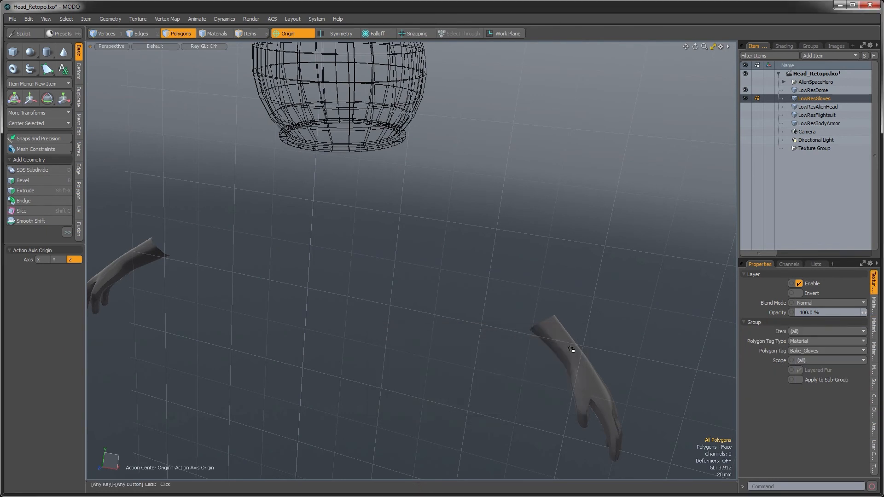
# Step: Set the smoothing angle of the Bake_Gloves group's material to 179°
pyautogui.click(781, 46)
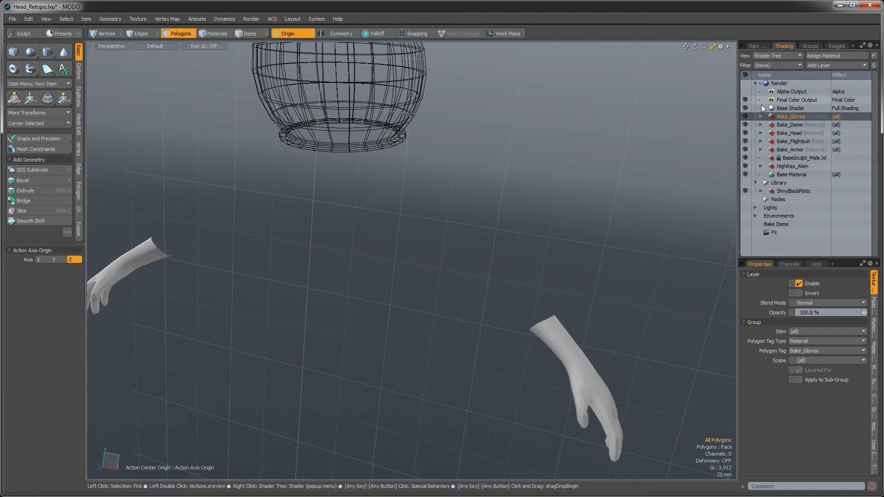
pyautogui.click(761, 116)
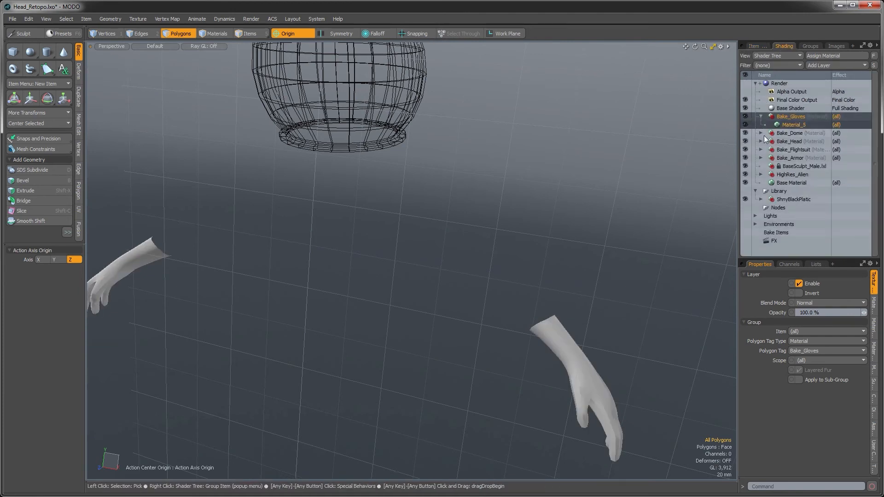
pyautogui.click(816, 231)
pyautogui.click(794, 123)
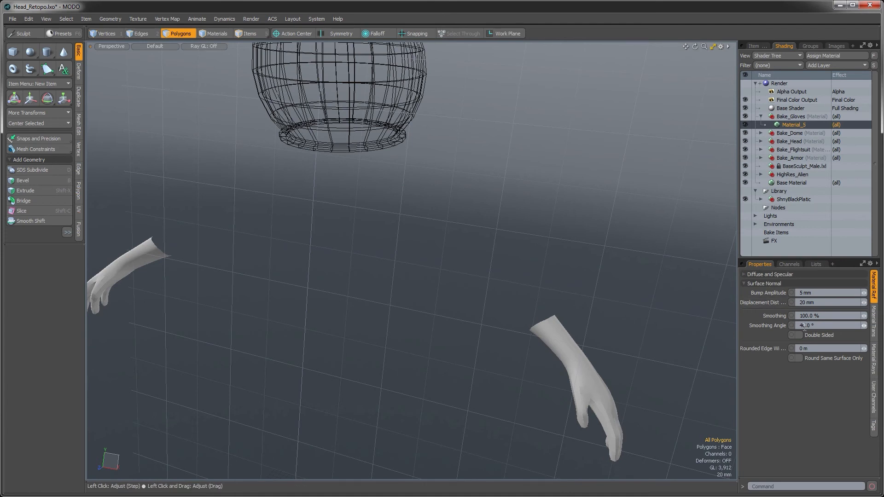
pyautogui.write('179')
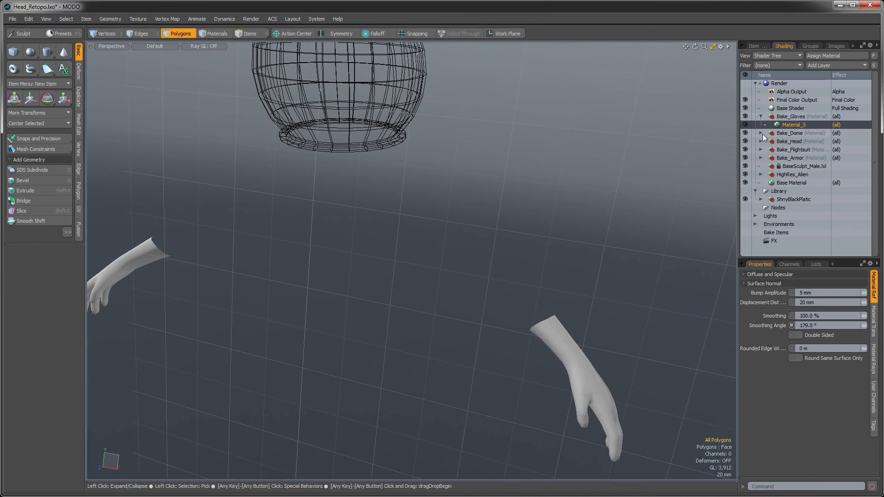
pyautogui.write('a')
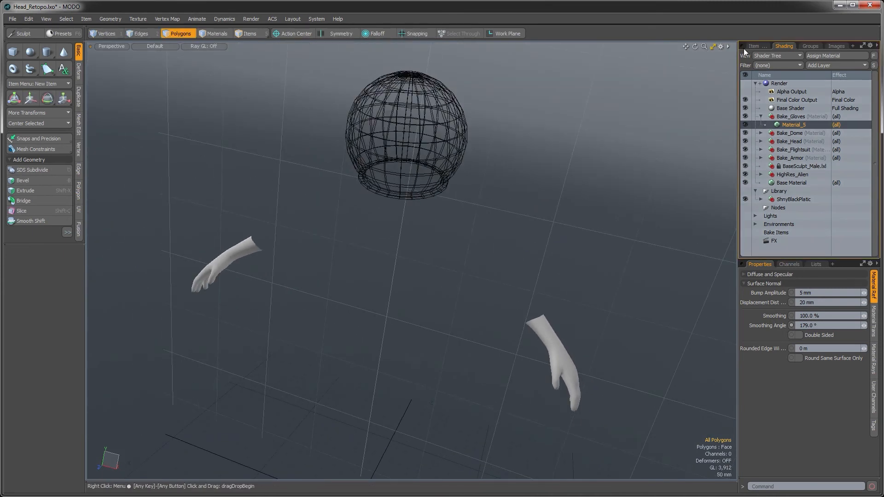
# Step: Select all the low-res meshes from LowResDome through LowResBodyArmor and examine the assembled character
pyautogui.click(754, 46)
pyautogui.click(805, 90)
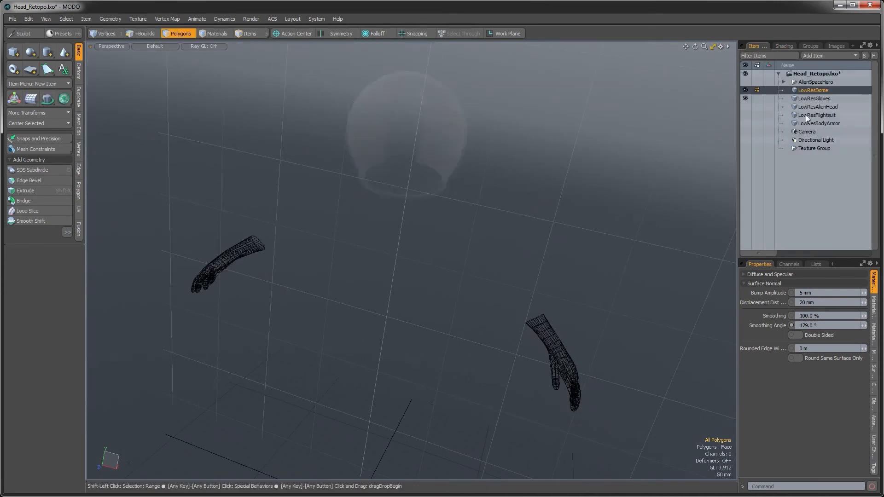
pyautogui.keyDown('shift'); pyautogui.click(805, 123); pyautogui.keyUp('shift')
pyautogui.keyDown('ctrl'); pyautogui.keyDown('alt'); pyautogui.moveTo(566, 256); pyautogui.dragTo(541, 267); pyautogui.keyUp('alt'); pyautogui.keyUp('ctrl')
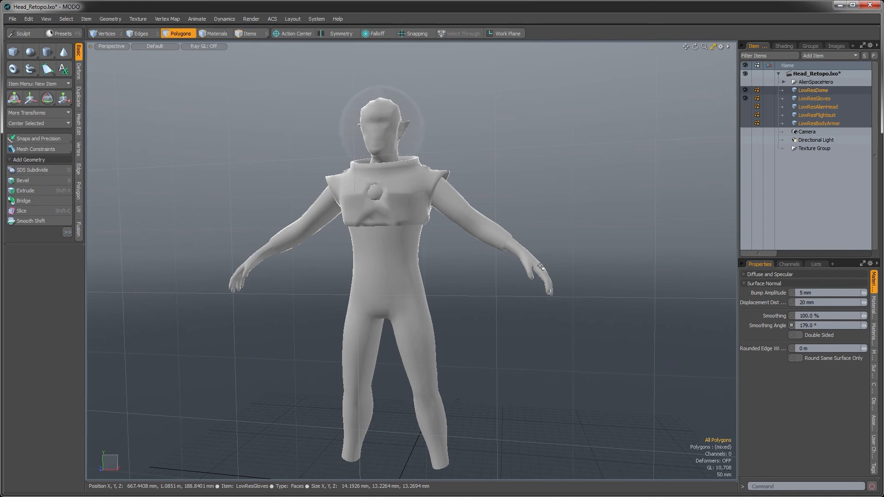
pyautogui.keyDown('alt'); pyautogui.moveTo(538, 270); pyautogui.dragTo(445, 354); pyautogui.keyUp('alt')
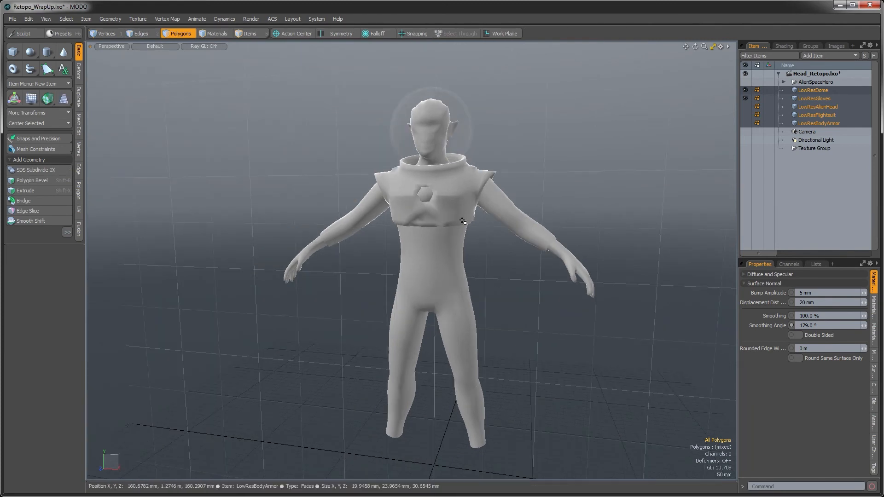
pyautogui.keyDown('ctrl'); pyautogui.keyDown('alt'); pyautogui.moveTo(497, 288); pyautogui.dragTo(475, 263); pyautogui.keyUp('alt'); pyautogui.keyUp('ctrl')
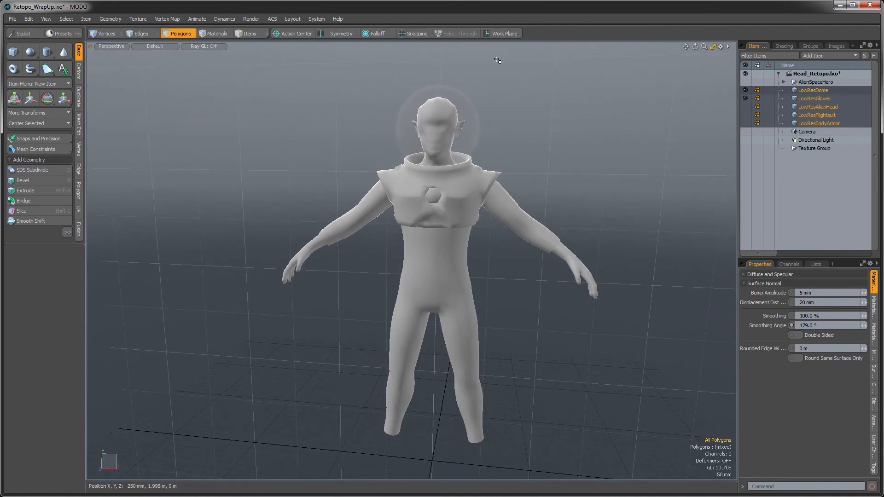
# Step: Save the scene as Retopo_WrapUp.lxo in the Video_07 folder, replacing the existing file
pyautogui.click(12, 19)
pyautogui.click(29, 113)
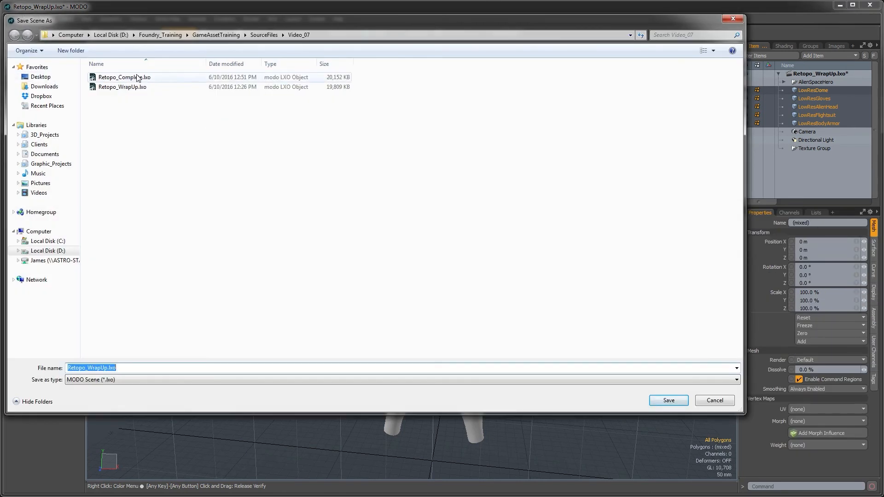
pyautogui.click(123, 88)
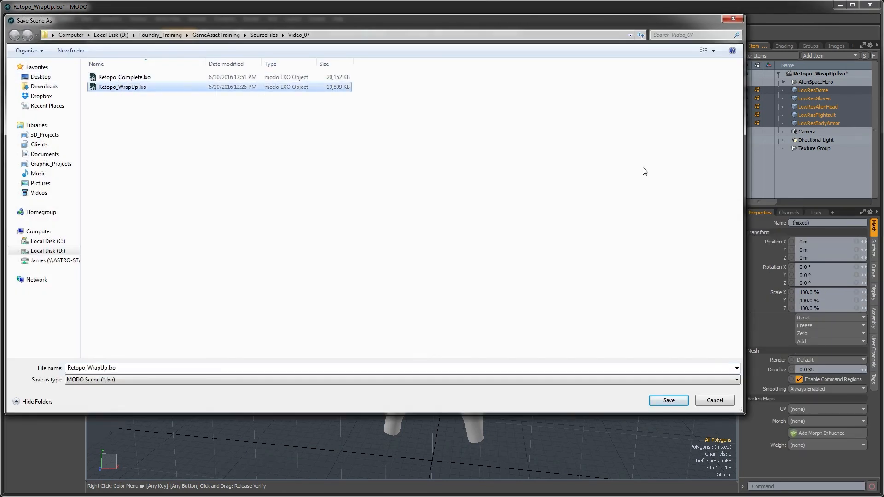
pyautogui.click(673, 400)
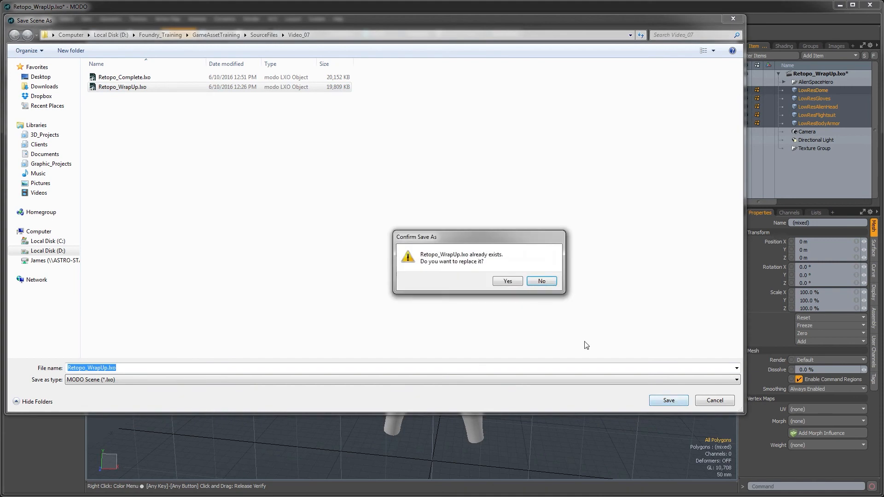
pyautogui.click(507, 281)
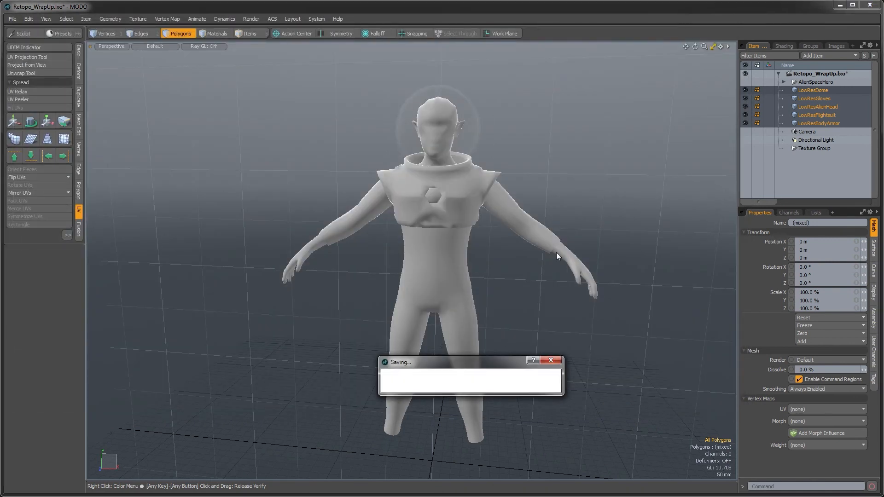
# Step: Open the Retopo_Complete.lxo scene from the Video_07 folder
pyautogui.keyDown('alt'); pyautogui.moveTo(556, 253); pyautogui.dragTo(449, 205); pyautogui.keyUp('alt')
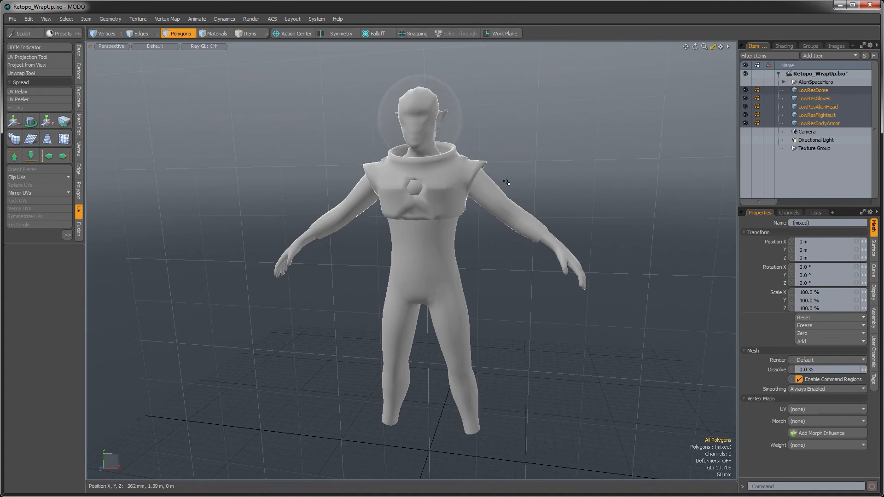
pyautogui.moveTo(502, 165)
pyautogui.keyDown('alt'); pyautogui.mouseDown()
pyautogui.moveTo(413, 181)
pyautogui.moveTo(488, 162)
pyautogui.mouseUp(); pyautogui.keyUp('alt')
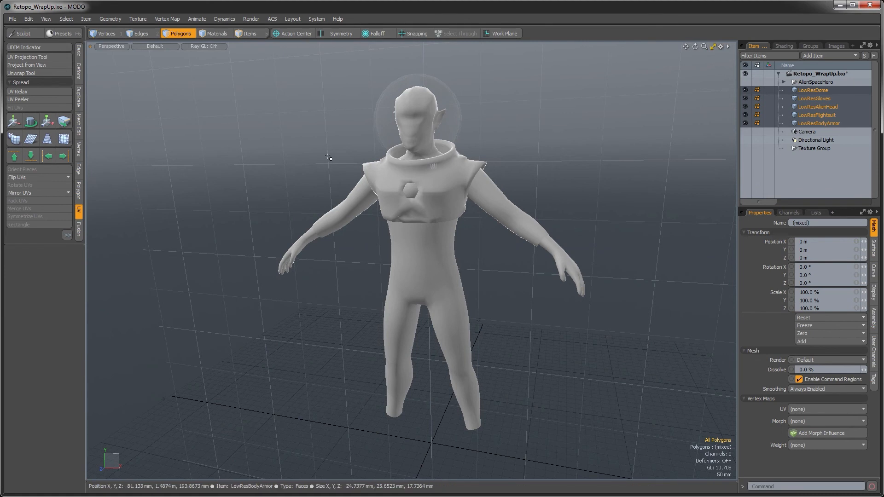
pyautogui.click(12, 18)
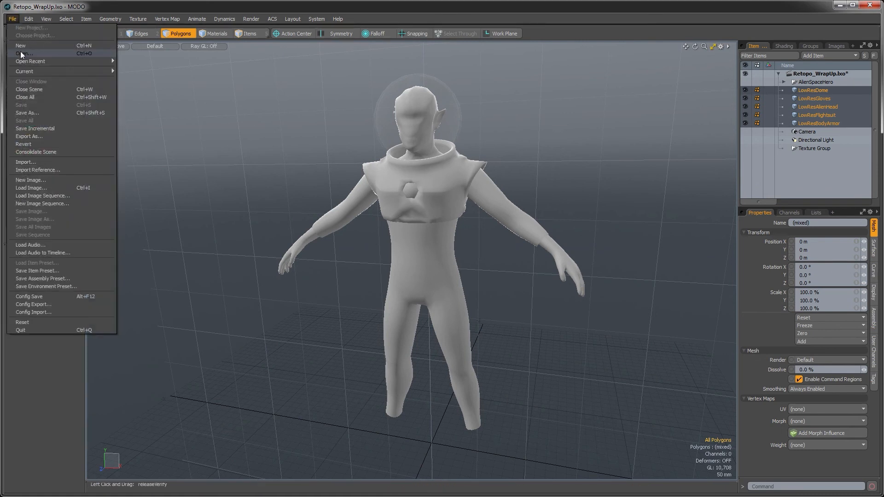
pyautogui.click(21, 54)
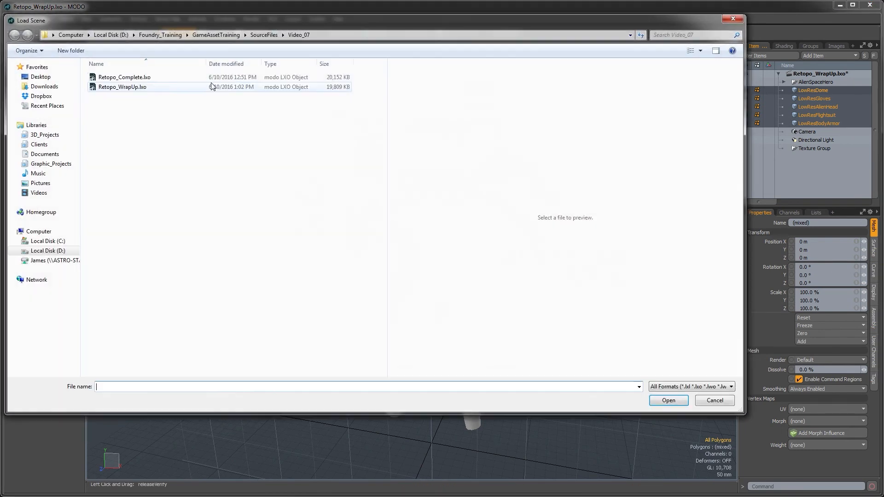
pyautogui.click(115, 79)
pyautogui.click(668, 400)
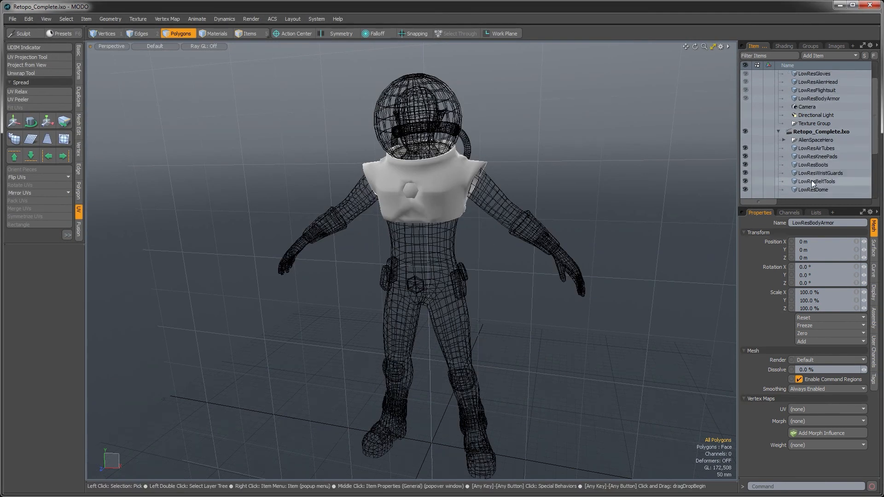
# Step: Select all the low-res meshes from LowResAirTubes through LowResBodyArmor in the Retopo_Complete scene and examine the full character
pyautogui.scroll(-3, 811, 180)
pyautogui.click(807, 99)
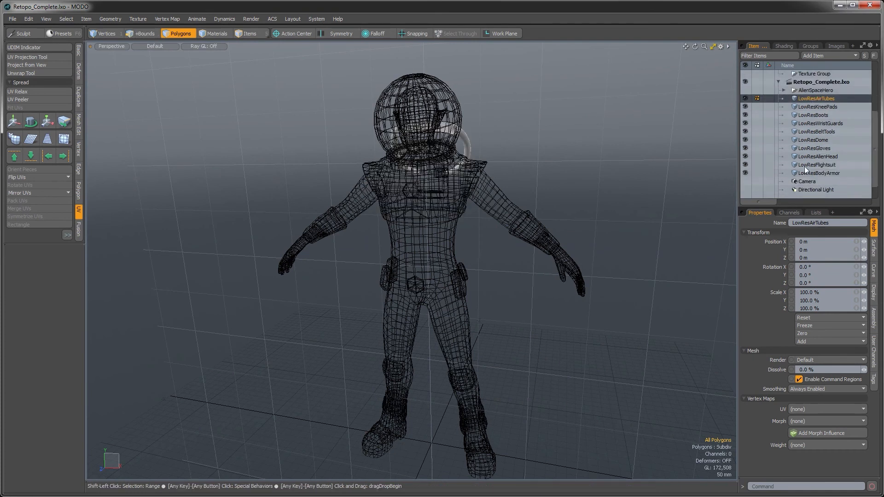
pyautogui.keyDown('shift'); pyautogui.click(804, 172); pyautogui.keyUp('shift')
pyautogui.keyDown('alt'); pyautogui.keyDown('shift'); pyautogui.moveTo(511, 271); pyautogui.dragTo(492, 260); pyautogui.keyUp('shift'); pyautogui.keyUp('alt')
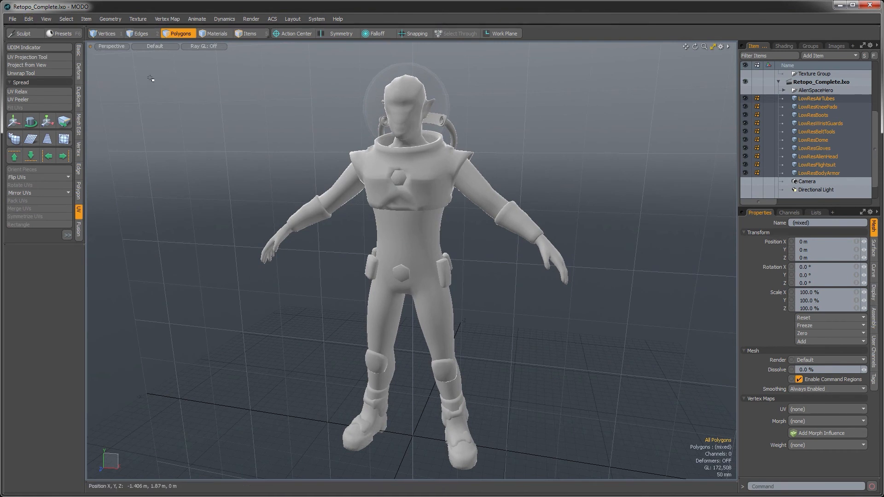
pyautogui.keyDown('alt'); pyautogui.moveTo(528, 297); pyautogui.dragTo(454, 354); pyautogui.keyUp('alt')
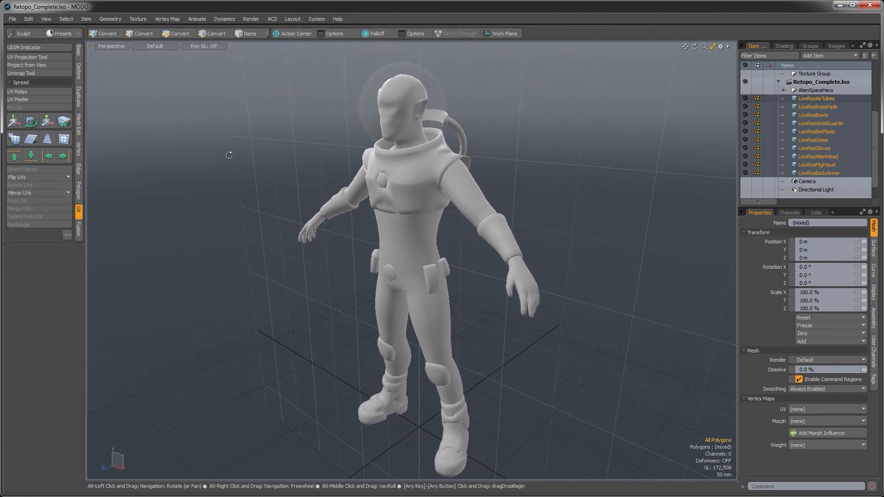
pyautogui.click(12, 19)
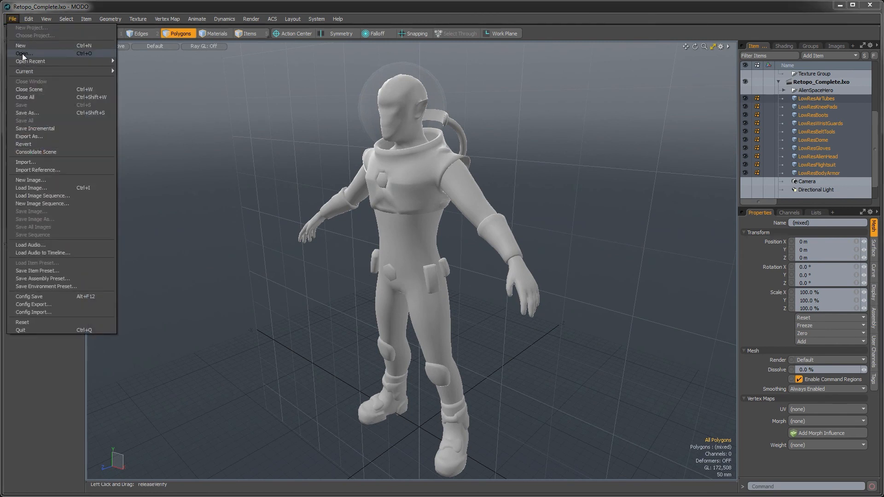
pyautogui.click(22, 53)
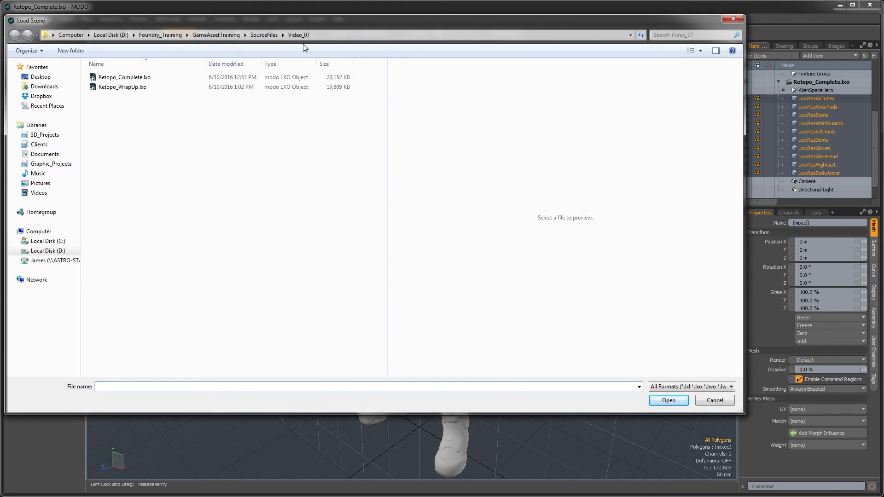
pyautogui.click(714, 400)
# Step: Select the two rows of polygons looping around the flight suit's waist behind the belt buckle
pyautogui.keyDown('alt'); pyautogui.moveTo(487, 295); pyautogui.dragTo(486, 269); pyautogui.keyUp('alt')
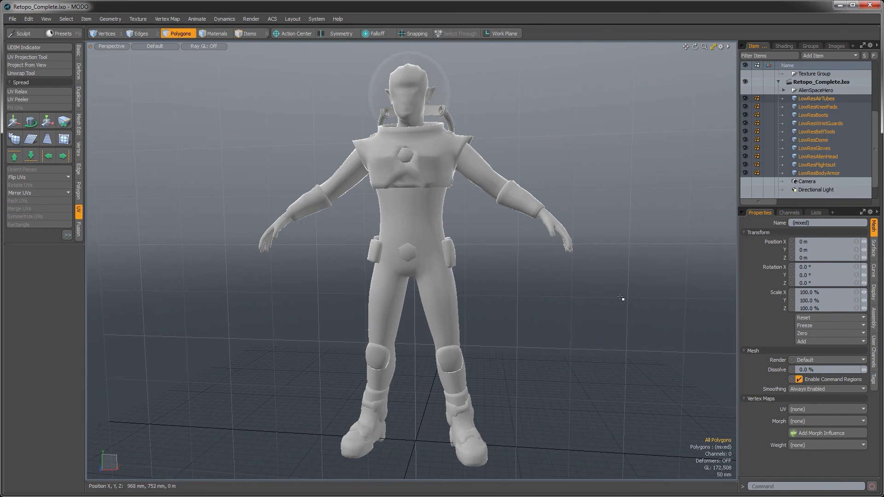
pyautogui.keyDown('ctrl'); pyautogui.keyDown('alt'); pyautogui.moveTo(416, 278); pyautogui.dragTo(501, 233); pyautogui.keyUp('alt'); pyautogui.keyUp('ctrl')
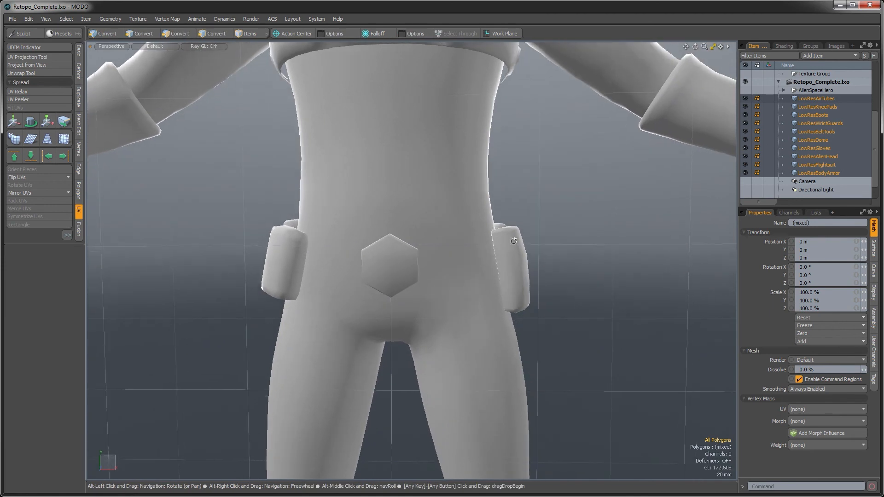
pyautogui.moveTo(456, 270)
pyautogui.keyDown('ctrl'); pyautogui.keyDown('alt'); pyautogui.mouseDown()
pyautogui.moveTo(477, 253)
pyautogui.moveTo(483, 272)
pyautogui.moveTo(495, 270)
pyautogui.moveTo(486, 288)
pyautogui.moveTo(493, 285)
pyautogui.mouseUp(); pyautogui.keyUp('alt'); pyautogui.keyUp('ctrl')
pyautogui.press('l')
pyautogui.press('l')
pyautogui.keyDown('alt'); pyautogui.moveTo(492, 284); pyautogui.dragTo(369, 281); pyautogui.keyUp('alt')
pyautogui.keyDown('alt'); pyautogui.moveTo(368, 281); pyautogui.dragTo(403, 256); pyautogui.keyUp('alt')
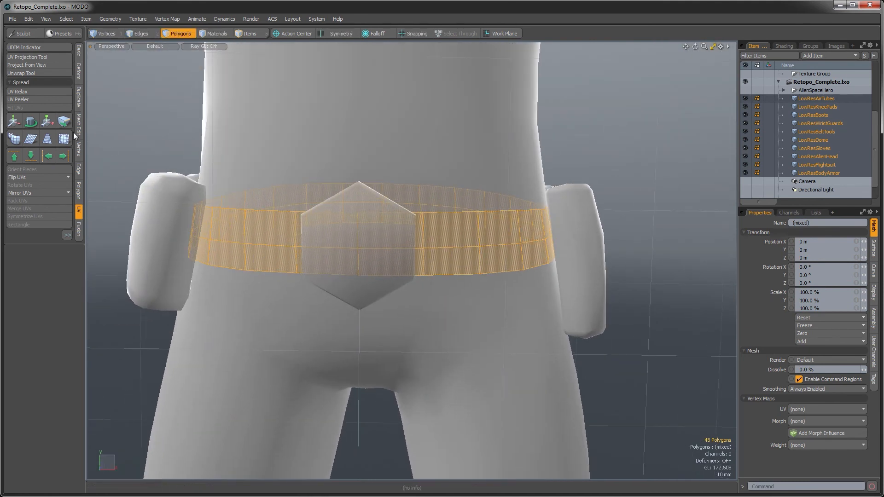
# Step: Bevel the selected waist polygons with a 3.6 mm shift and 2.6 mm inset to form a raised belt, and clear the selection
pyautogui.click(79, 190)
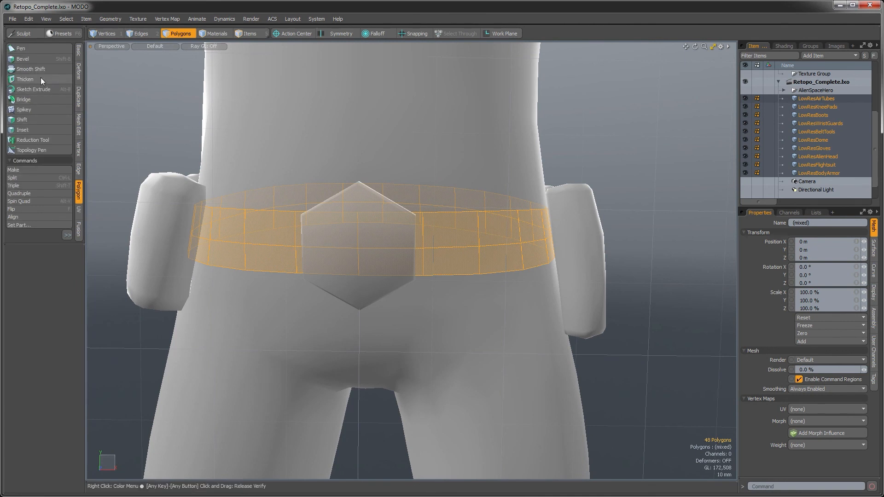
pyautogui.click(37, 58)
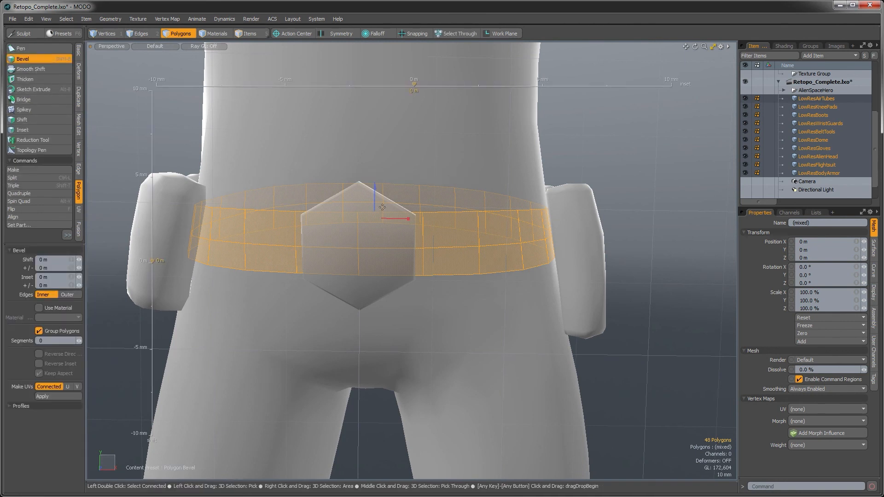
pyautogui.moveTo(376, 198); pyautogui.dragTo(377, 147)
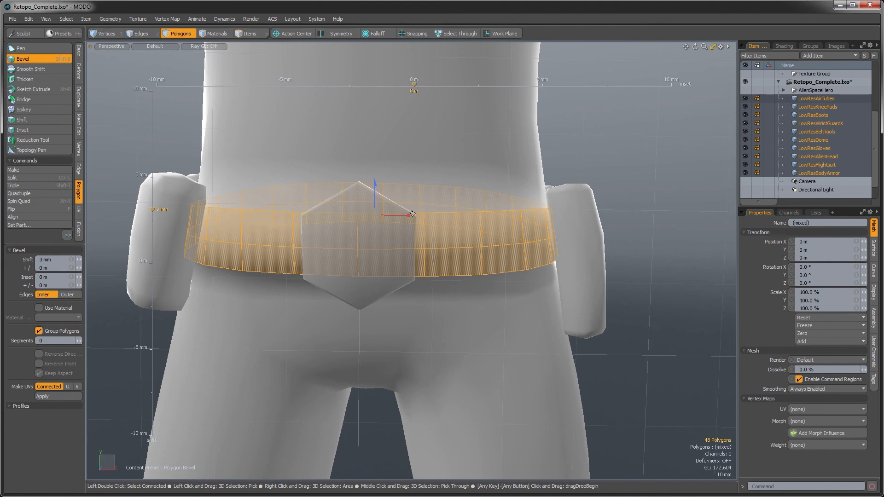
pyautogui.moveTo(408, 215); pyautogui.dragTo(474, 215)
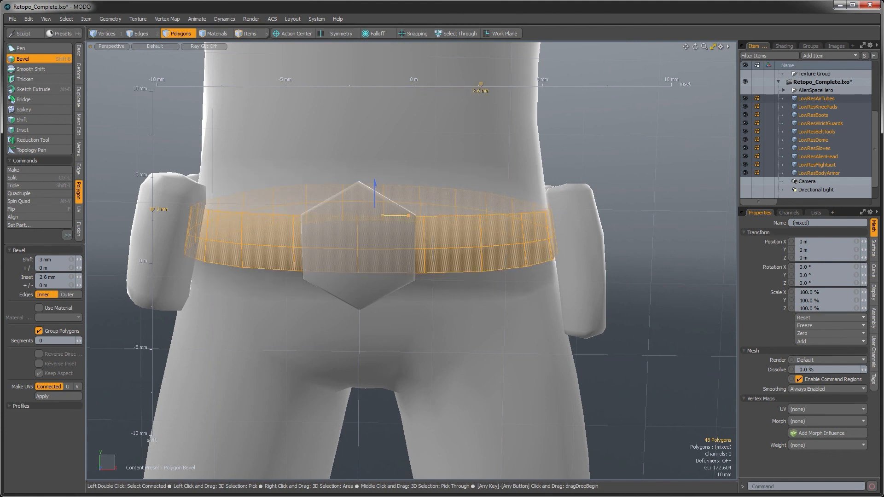
pyautogui.moveTo(152, 209)
pyautogui.mouseDown()
pyautogui.moveTo(152, 175)
pyautogui.moveTo(152, 195)
pyautogui.mouseUp()
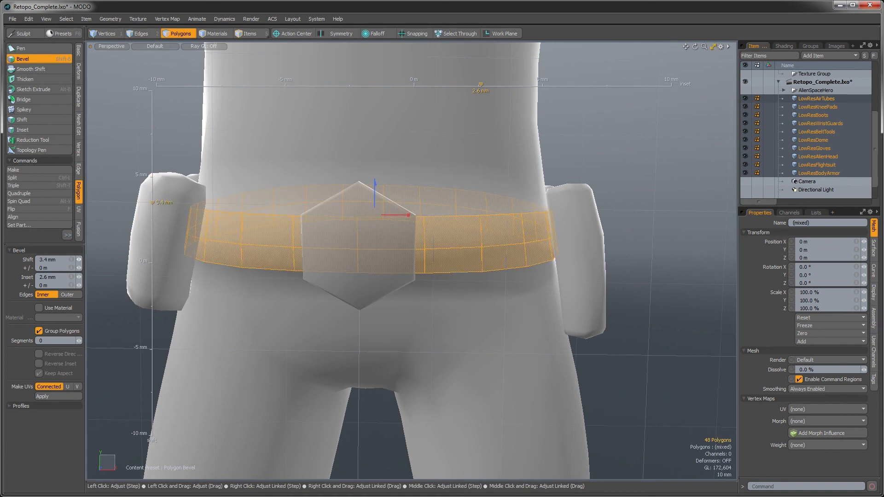
pyautogui.keyDown('ctrl'); pyautogui.keyDown('alt'); pyautogui.moveTo(306, 302); pyautogui.dragTo(408, 264); pyautogui.keyUp('alt'); pyautogui.keyUp('ctrl')
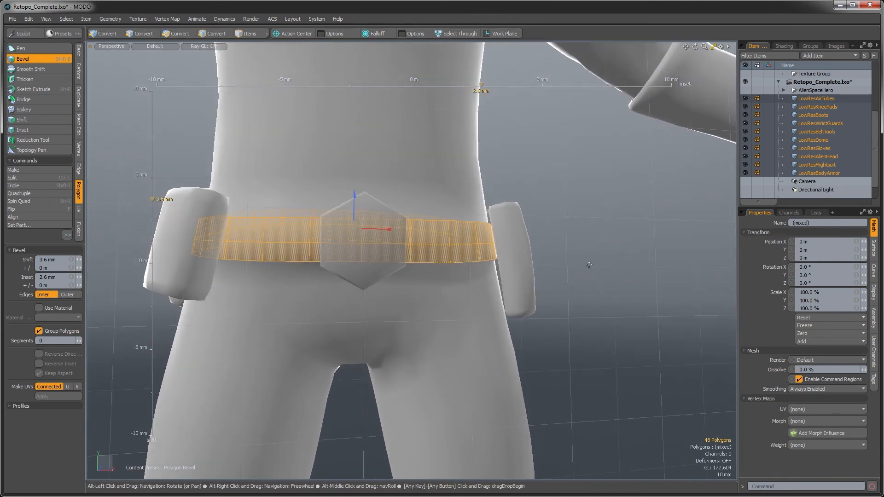
pyautogui.press('space')
pyautogui.click(612, 264)
# Step: Examine the whole low-res character, select all its polygons to check the total polygon count, and clear the selection
pyautogui.keyDown('ctrl'); pyautogui.keyDown('alt'); pyautogui.moveTo(557, 292); pyautogui.dragTo(464, 291); pyautogui.keyUp('alt'); pyautogui.keyUp('ctrl')
pyautogui.keyDown('alt'); pyautogui.moveTo(465, 291); pyautogui.dragTo(468, 263); pyautogui.keyUp('alt')
pyautogui.keyDown('alt'); pyautogui.keyDown('shift'); pyautogui.moveTo(468, 263); pyautogui.dragTo(364, 214); pyautogui.keyUp('shift'); pyautogui.keyUp('alt')
pyautogui.keyDown('alt'); pyautogui.moveTo(364, 214); pyautogui.dragTo(207, 296); pyautogui.keyUp('alt')
pyautogui.keyDown('ctrl'); pyautogui.keyDown('alt'); pyautogui.moveTo(415, 311); pyautogui.dragTo(343, 224); pyautogui.keyUp('alt'); pyautogui.keyUp('ctrl')
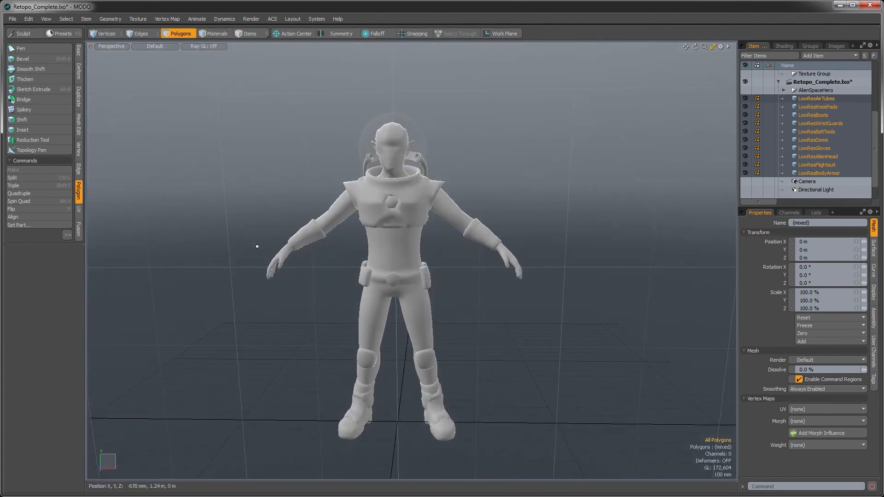
pyautogui.keyDown('alt'); pyautogui.moveTo(353, 271); pyautogui.dragTo(499, 319); pyautogui.keyUp('alt')
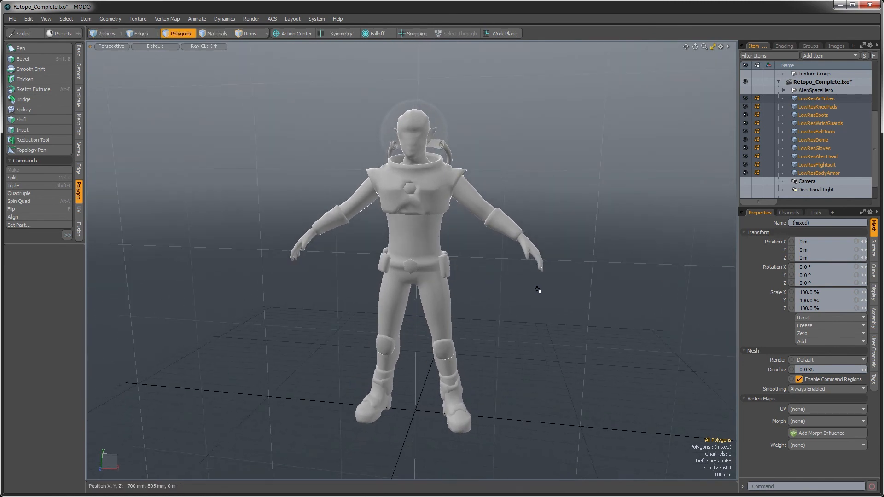
pyautogui.moveTo(548, 177)
pyautogui.mouseDown(button='right')
pyautogui.moveTo(450, 94)
pyautogui.moveTo(270, 146)
pyautogui.moveTo(262, 395)
pyautogui.moveTo(519, 414)
pyautogui.moveTo(634, 301)
pyautogui.moveTo(630, 274)
pyautogui.mouseUp(button='right')
pyautogui.keyDown('alt'); pyautogui.moveTo(605, 267); pyautogui.dragTo(528, 251); pyautogui.keyUp('alt')
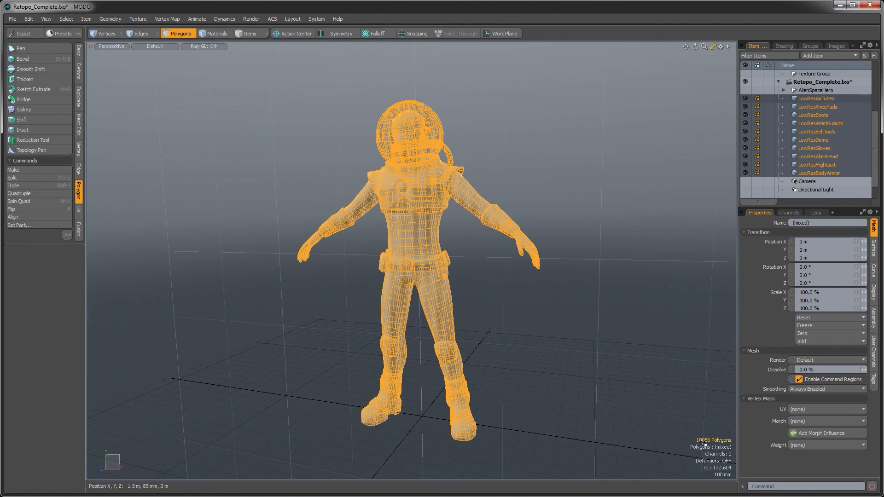
pyautogui.keyDown('alt'); pyautogui.moveTo(571, 405); pyautogui.dragTo(468, 348); pyautogui.keyUp('alt')
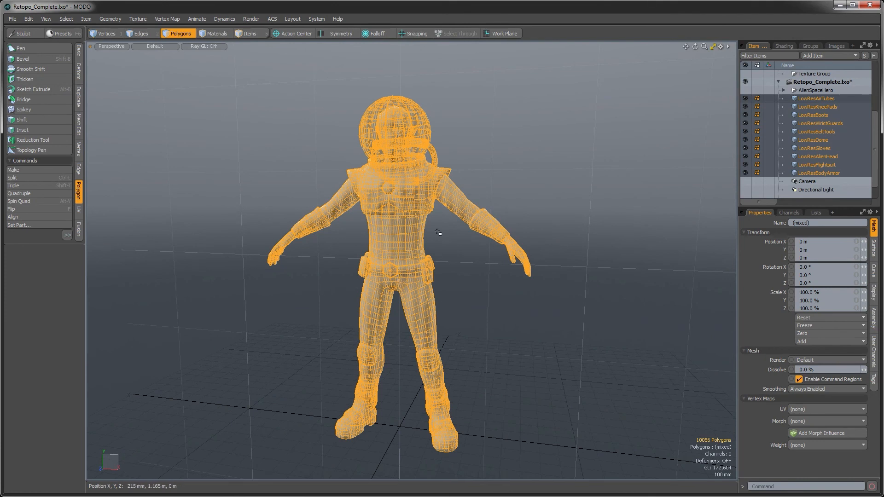
pyautogui.keyDown('alt'); pyautogui.moveTo(519, 240); pyautogui.dragTo(582, 304); pyautogui.keyUp('alt')
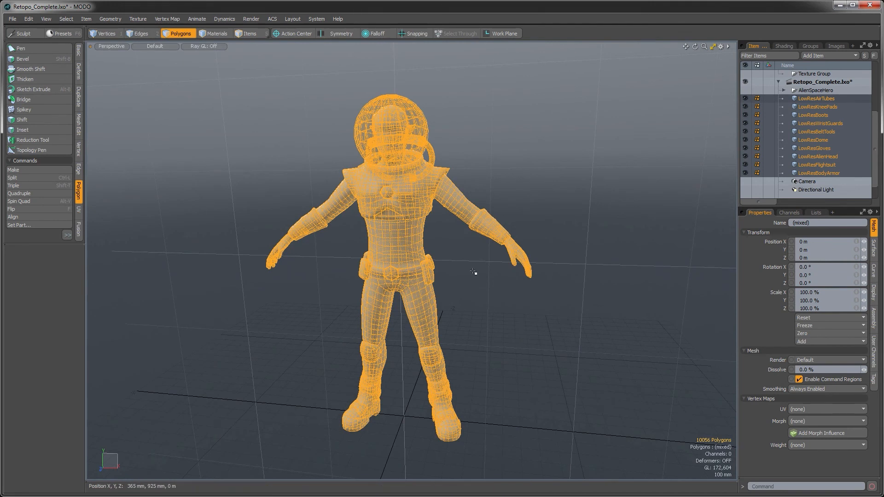
pyautogui.click(450, 303)
pyautogui.moveTo(450, 304)
pyautogui.keyDown('alt'); pyautogui.mouseDown()
pyautogui.moveTo(466, 357)
pyautogui.moveTo(467, 339)
pyautogui.moveTo(545, 324)
pyautogui.moveTo(534, 325)
pyautogui.moveTo(559, 283)
pyautogui.mouseUp(); pyautogui.keyUp('alt')
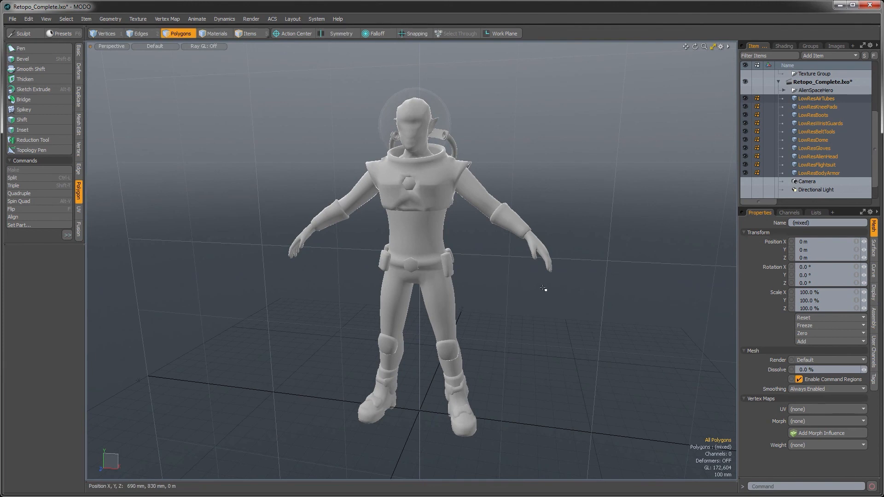